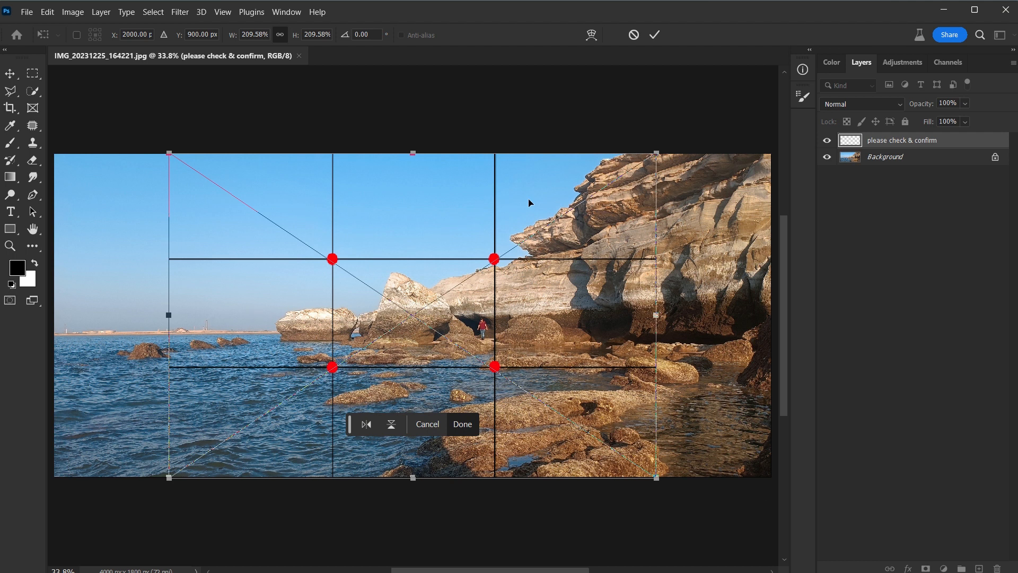
Step: Commit the rule-of-thirds grid at 209.58% scale over the photo and shift it slightly left towards the person in red
key(Return)
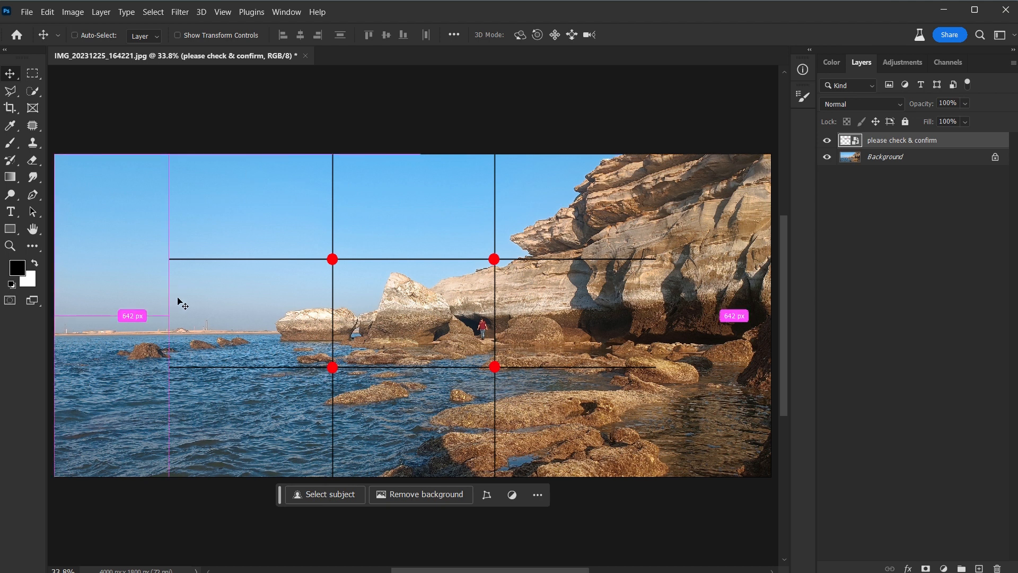
key(ctrl+minus)
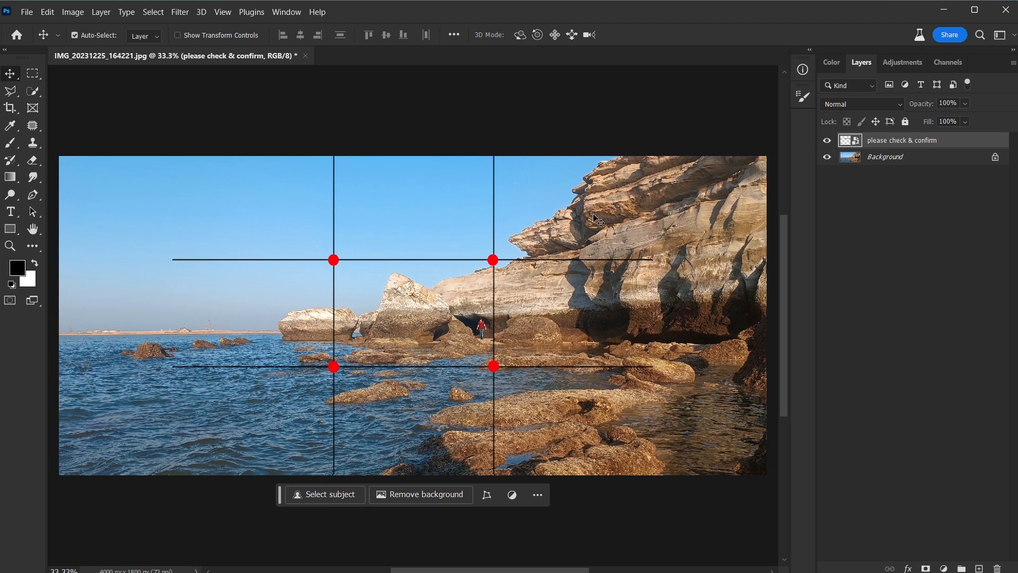
drag(494, 262, 487, 263)
key(ctrl+minus)
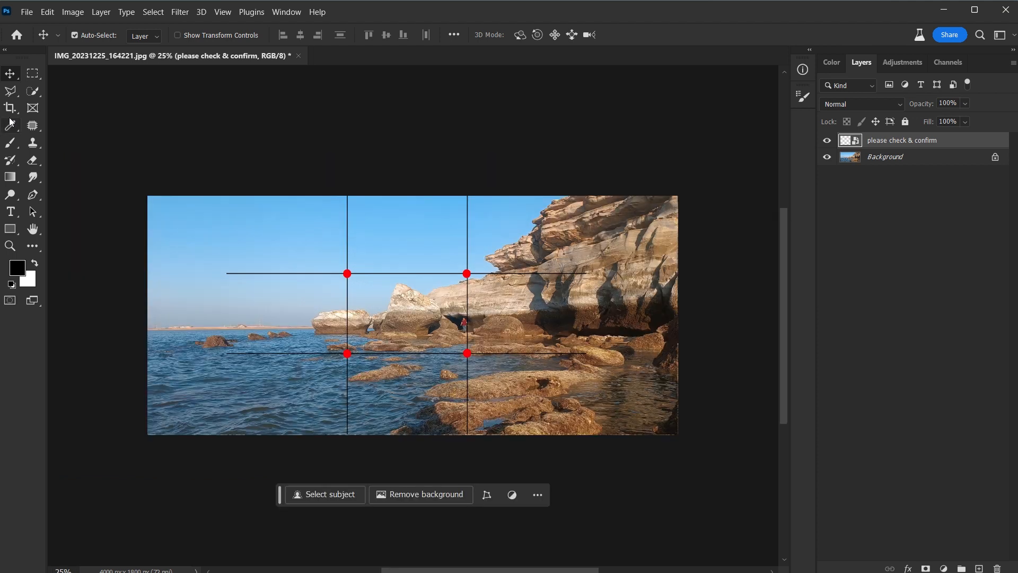
Step: Crop both sides of the photo to the left and right ends of the grid, keeping the full height
click(10, 107)
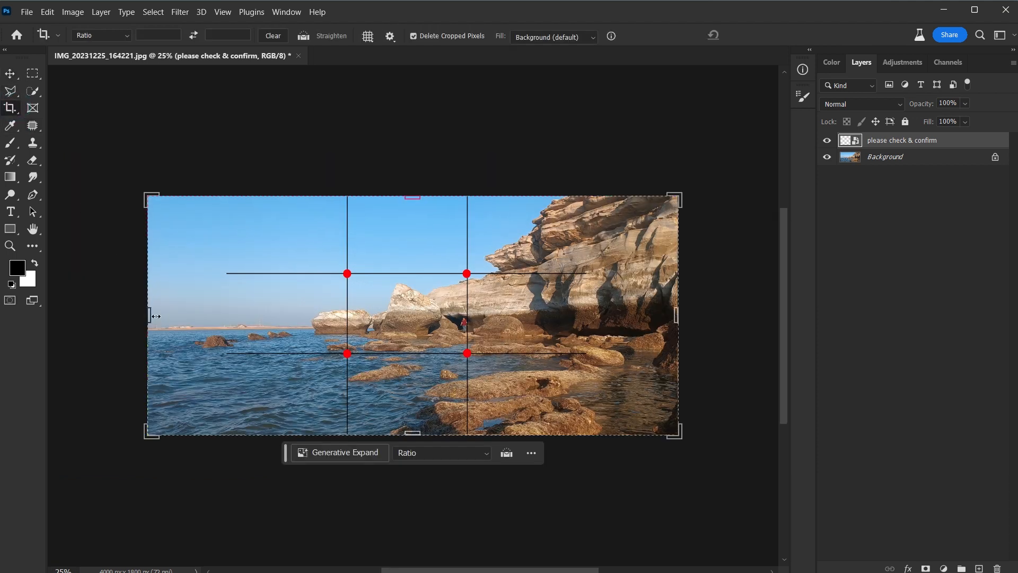
drag(144, 314, 188, 321)
drag(637, 319, 607, 320)
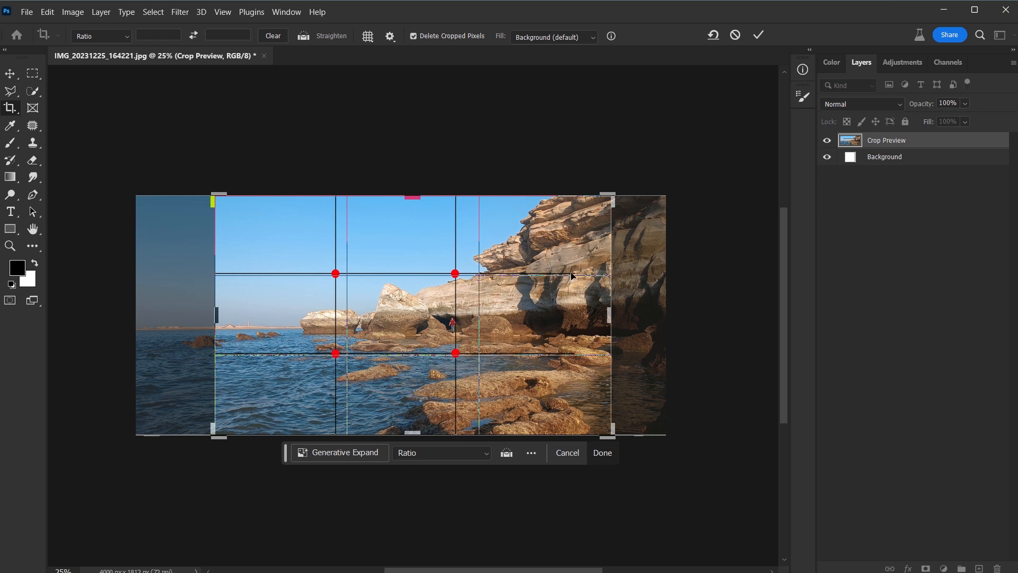
key(Return)
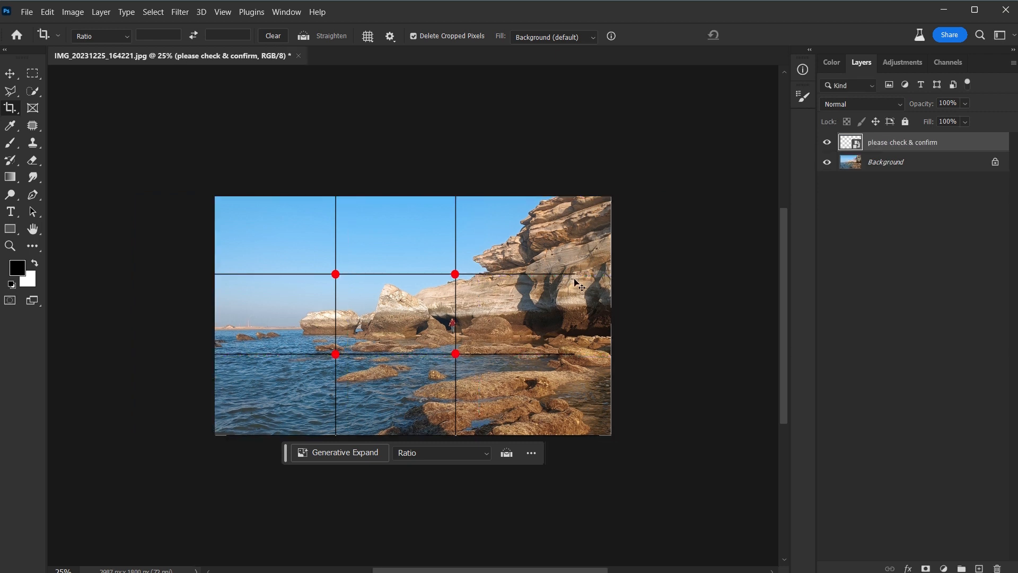
key(v)
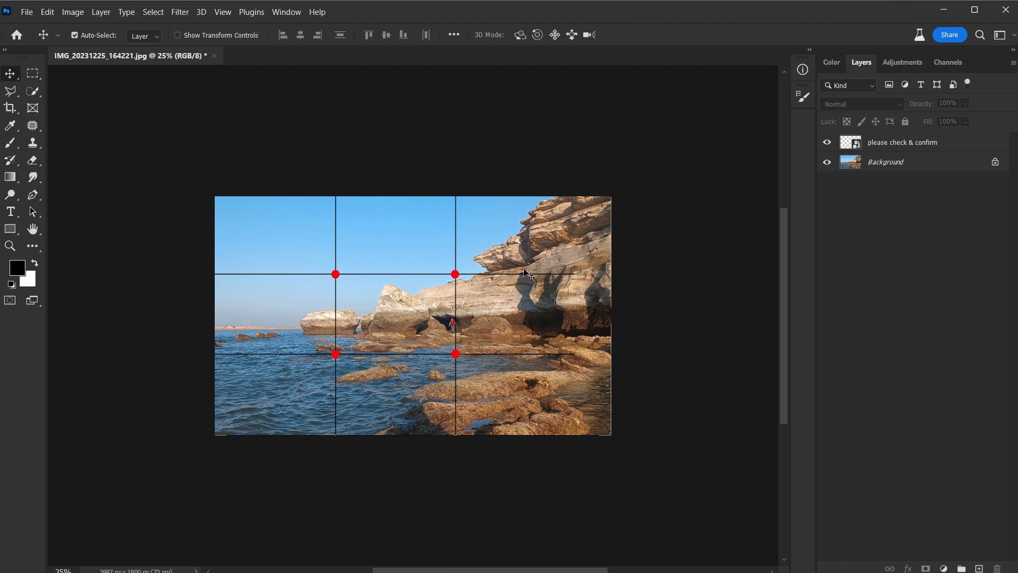
Step: Hide the grid layer to view the cropped composition, and show the grid again
click(827, 142)
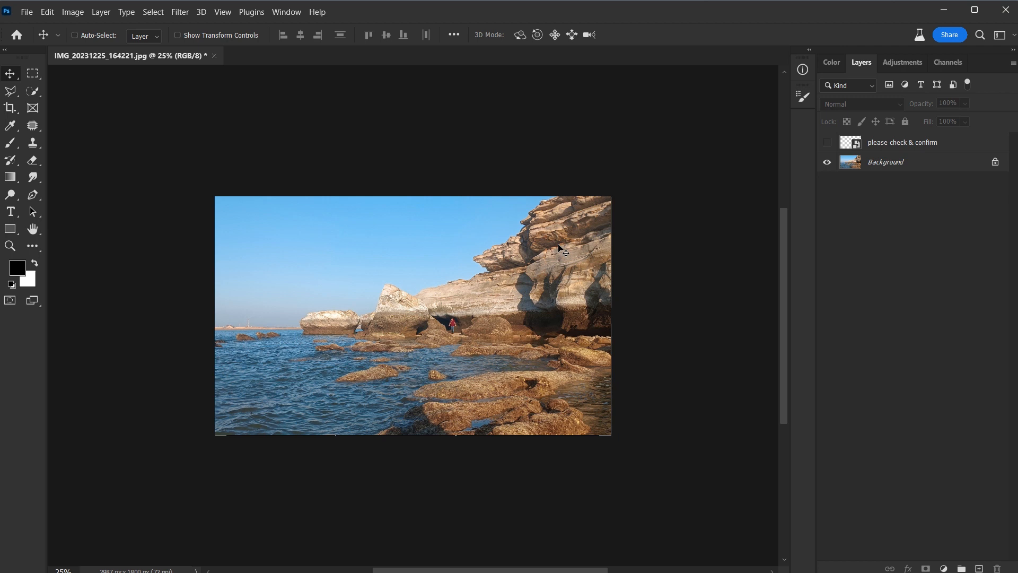
key(ctrl+plus)
key(ctrl+plus)
key(ctrl+minus)
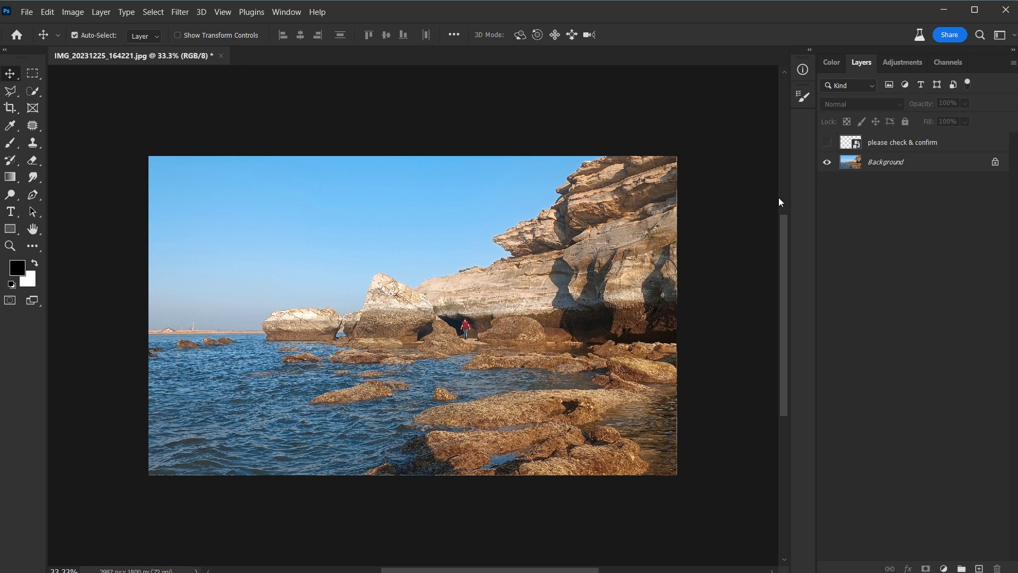
click(831, 143)
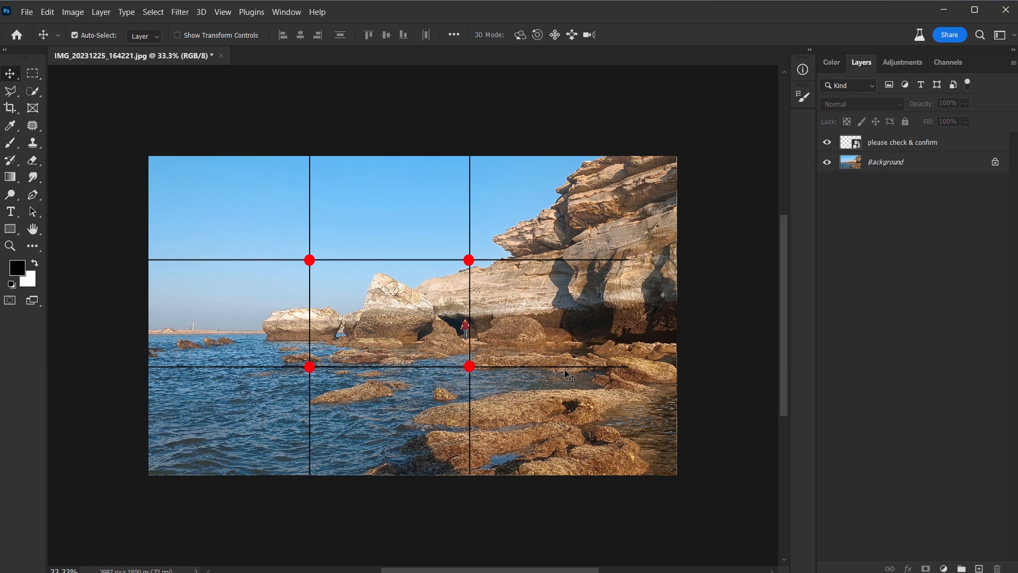
Step: Convert the Background to an editable layer named Layer 0 and move it down until the horizon meets the lower grid line
double_click(885, 165)
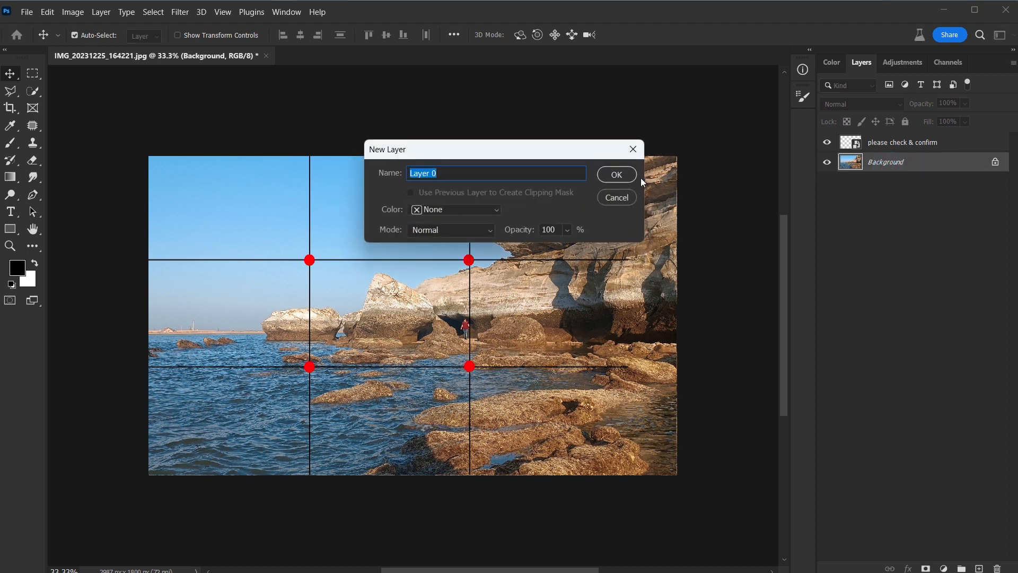
click(616, 175)
drag(620, 185, 622, 217)
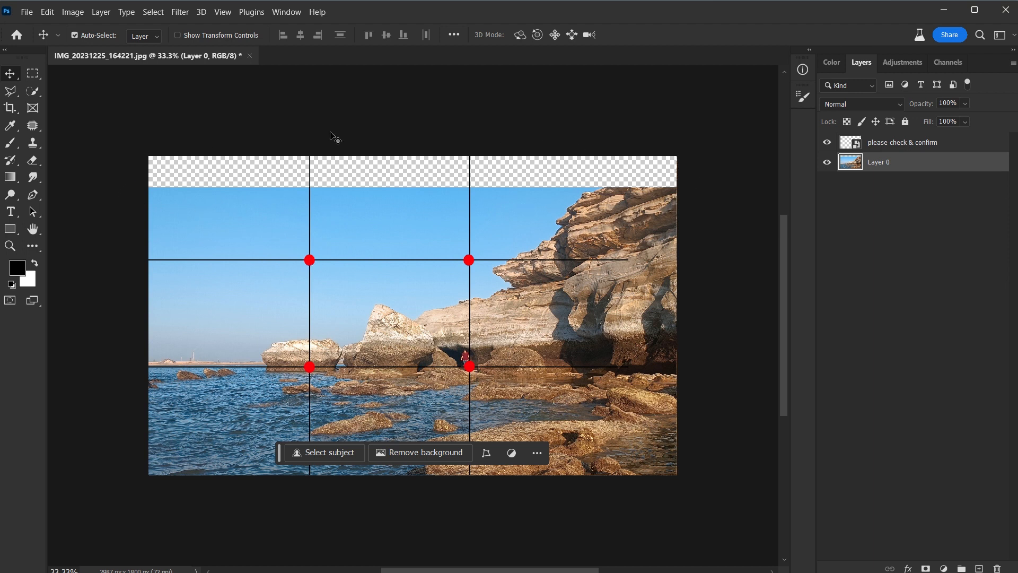
Step: Hide the grid layer and select the transparent strip above the sky with a full-width rectangular marquee slightly overlapping the photo
click(827, 142)
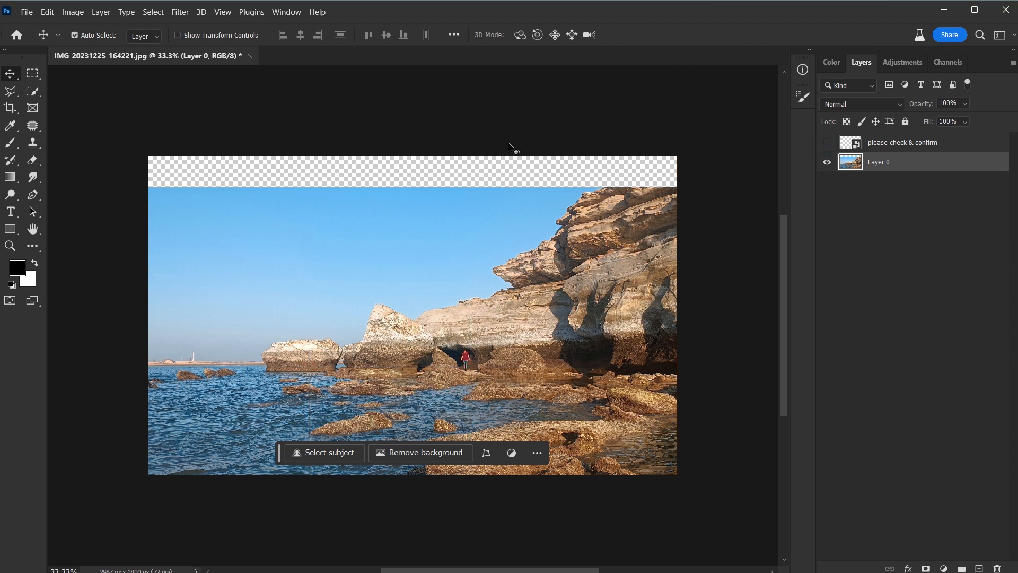
drag(33, 73, 82, 77)
click(89, 75)
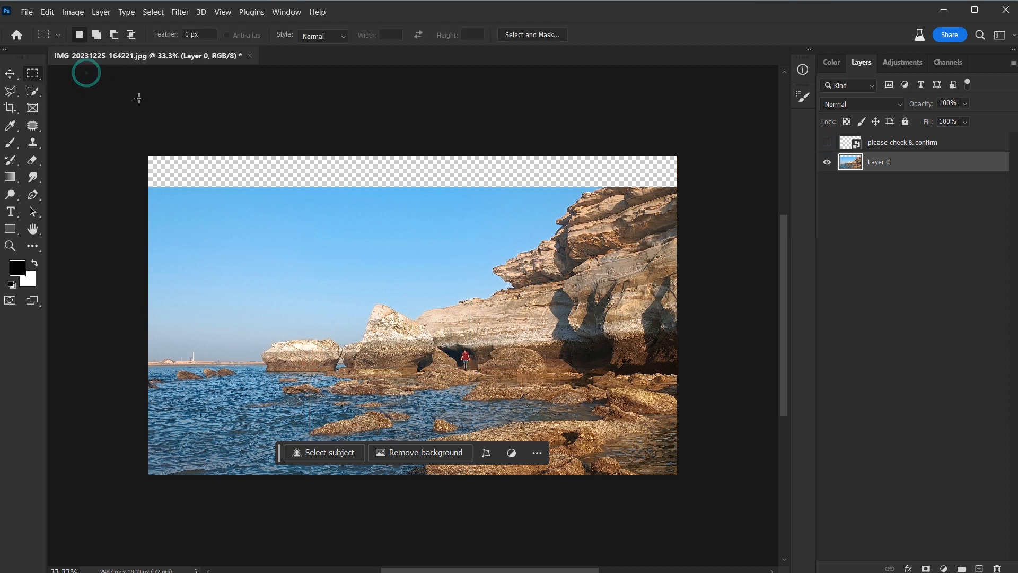
drag(135, 145, 689, 193)
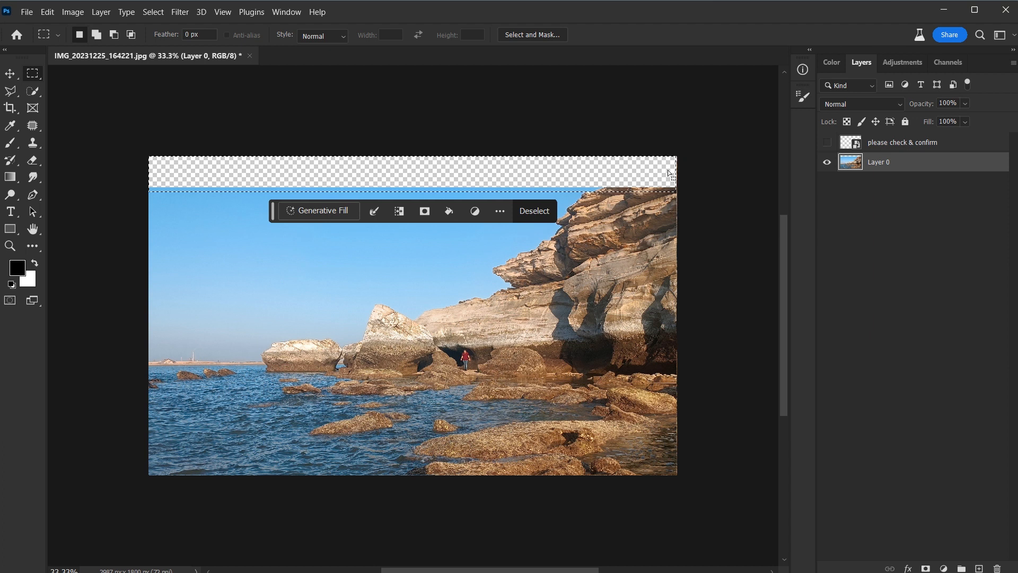
Step: Fill the selected strip with Content-Aware in Normal mode at 100% opacity, with Color Adaptation on, and deselect
key(shift)
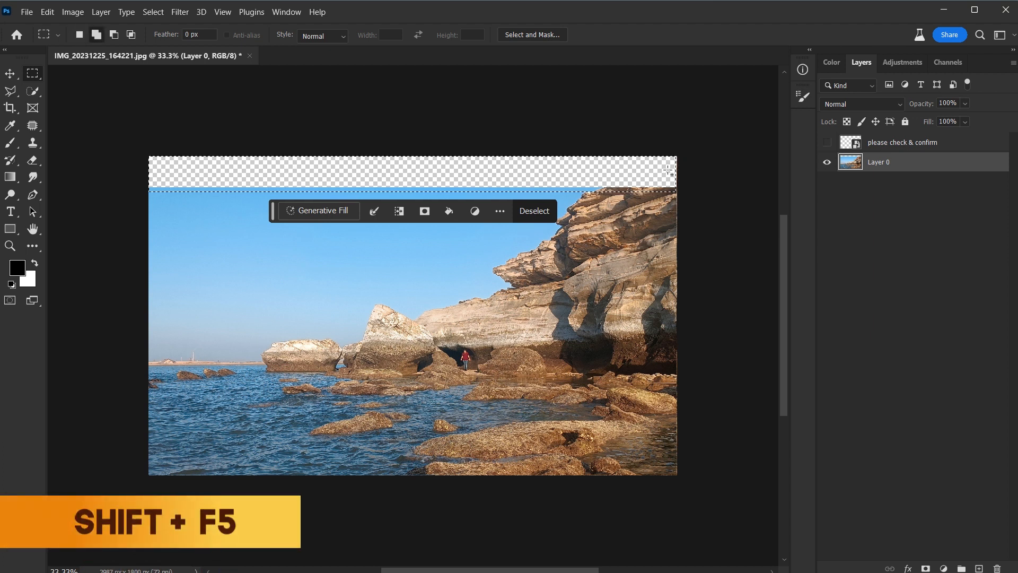
key(shift+F5)
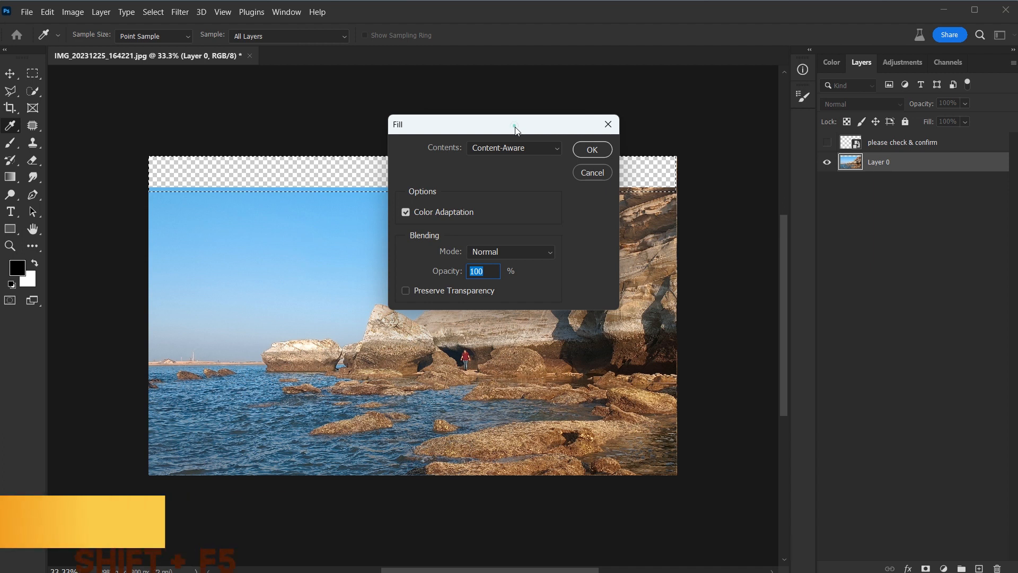
drag(515, 129, 569, 203)
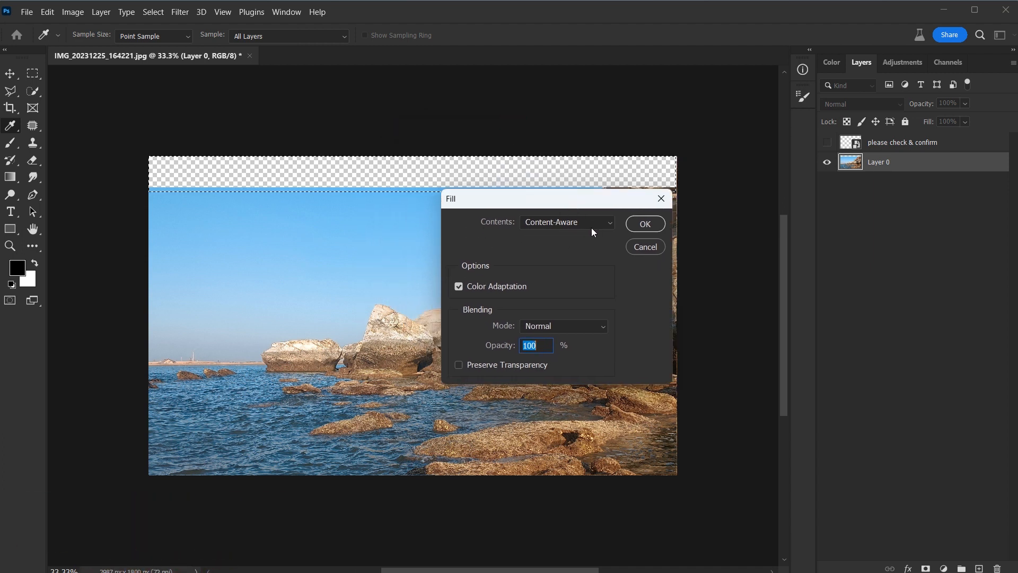
click(644, 224)
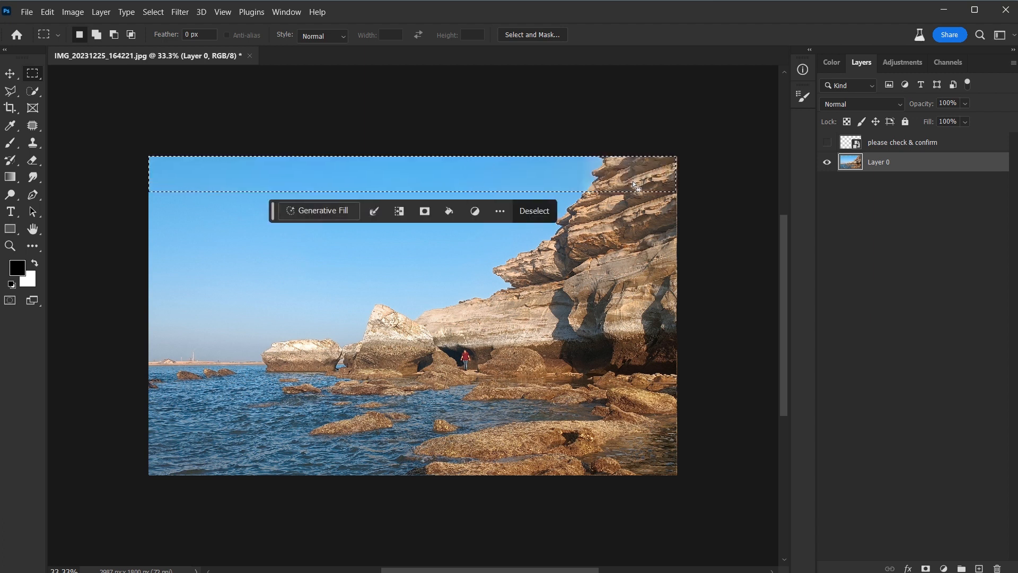
key(ctrl+d)
key(ctrl+0)
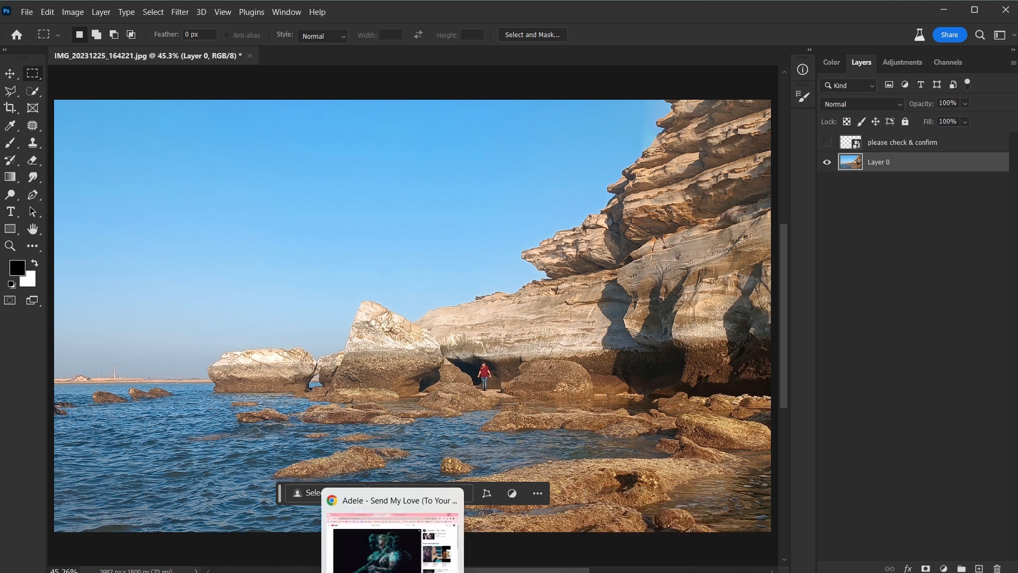
Step: Switch to Chrome, copy the Shutterstock sea and clouds image from the "sea clouds" search, and return to Photoshop
click(393, 572)
click(525, 13)
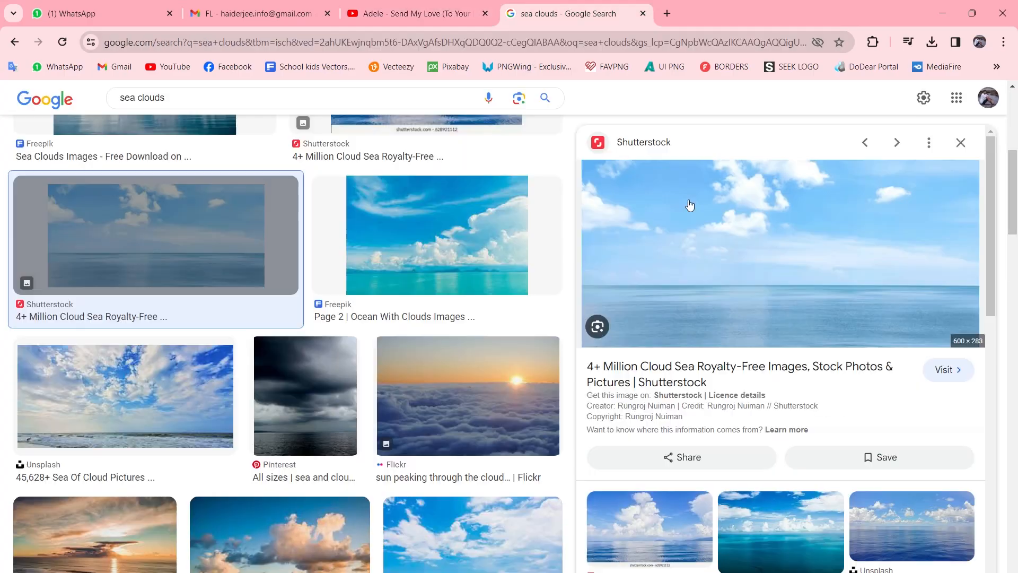
right_click(707, 229)
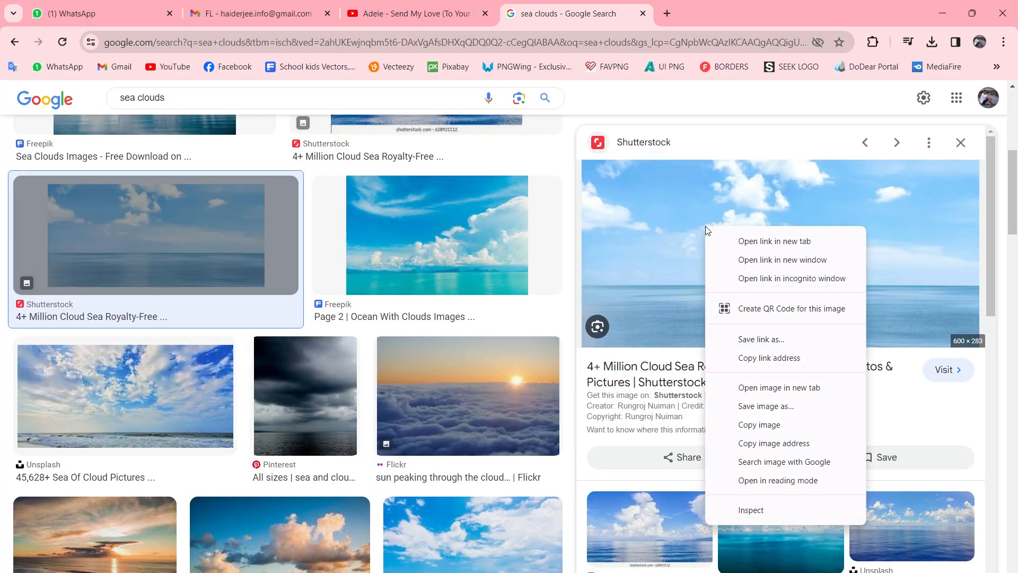
click(751, 424)
click(941, 15)
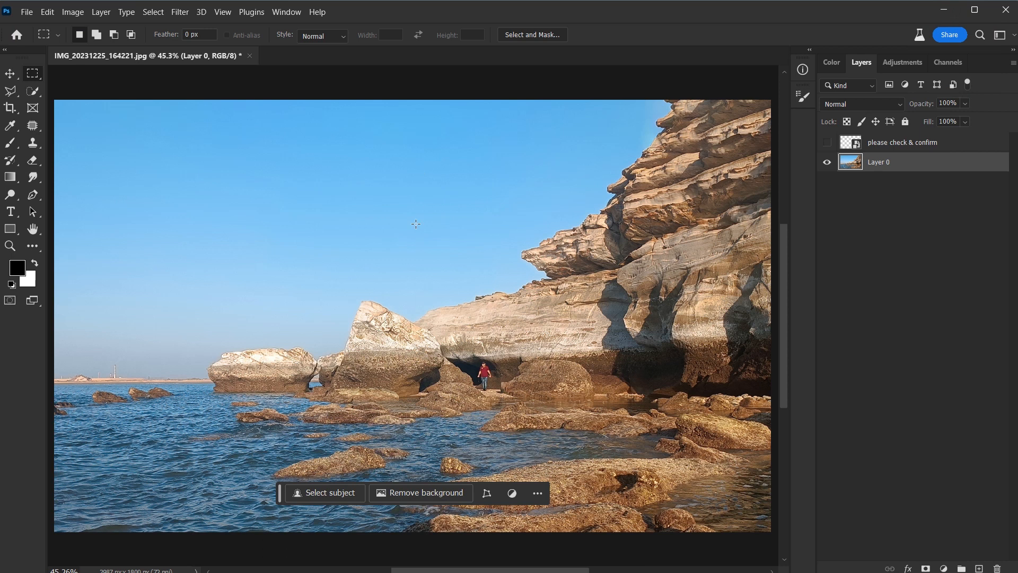
Step: Paste the cloud image, align it to the photo's upper-left corner, and enlarge it to cover most of the sky
key(ctrl+v)
key(v)
drag(409, 318, 121, 137)
key(ctrl+t)
drag(199, 167, 677, 391)
key(Return)
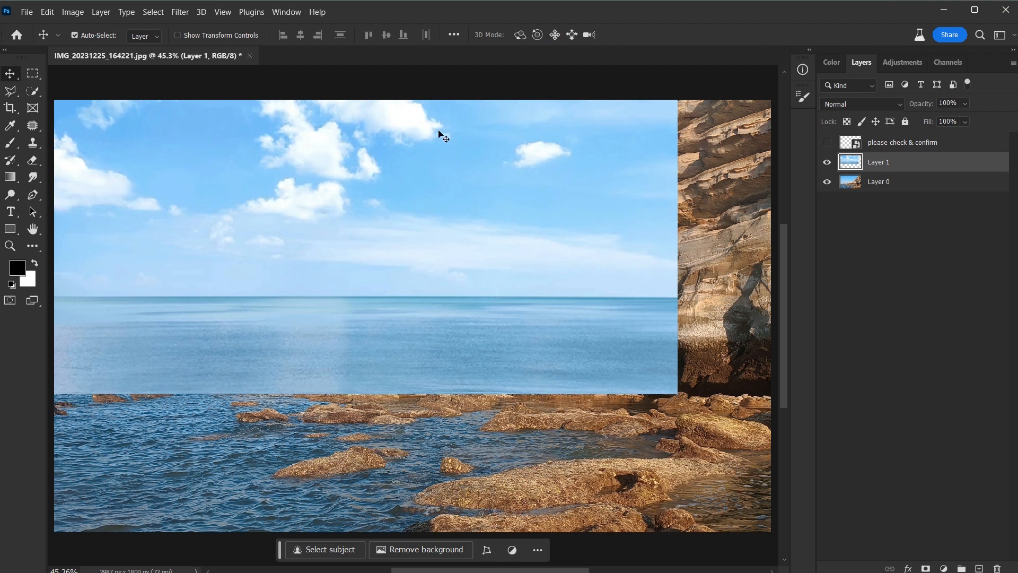
Step: Set the cloud layer's blend mode to Pin Light and its opacity to 72%
click(900, 105)
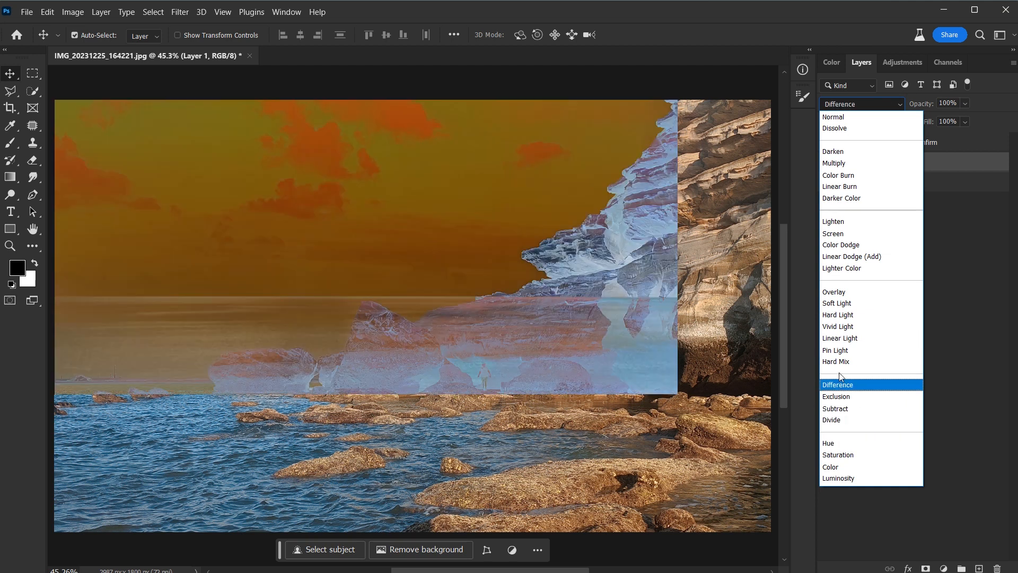
key(Up)
key(Up)
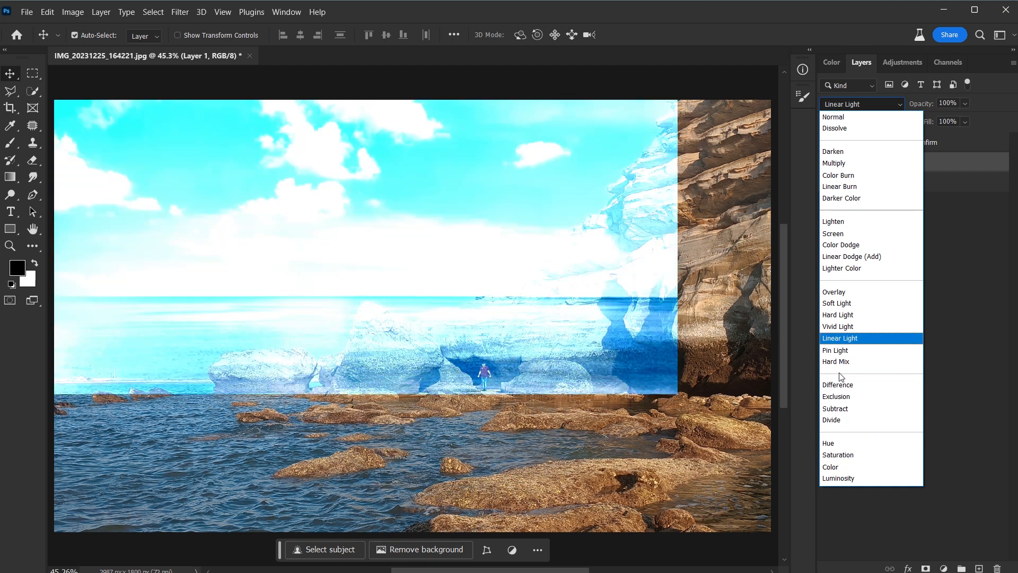
key(Down)
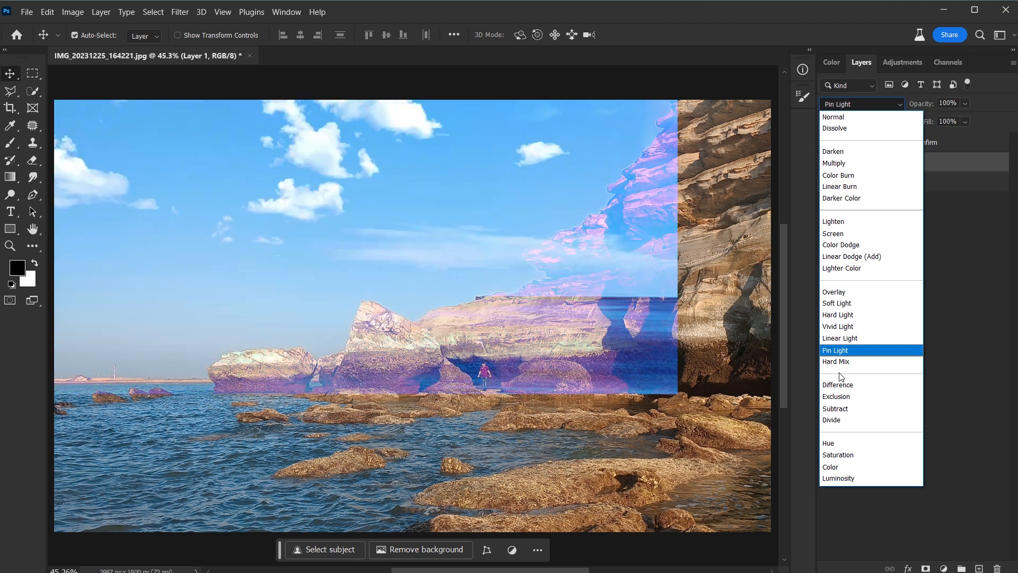
key(Return)
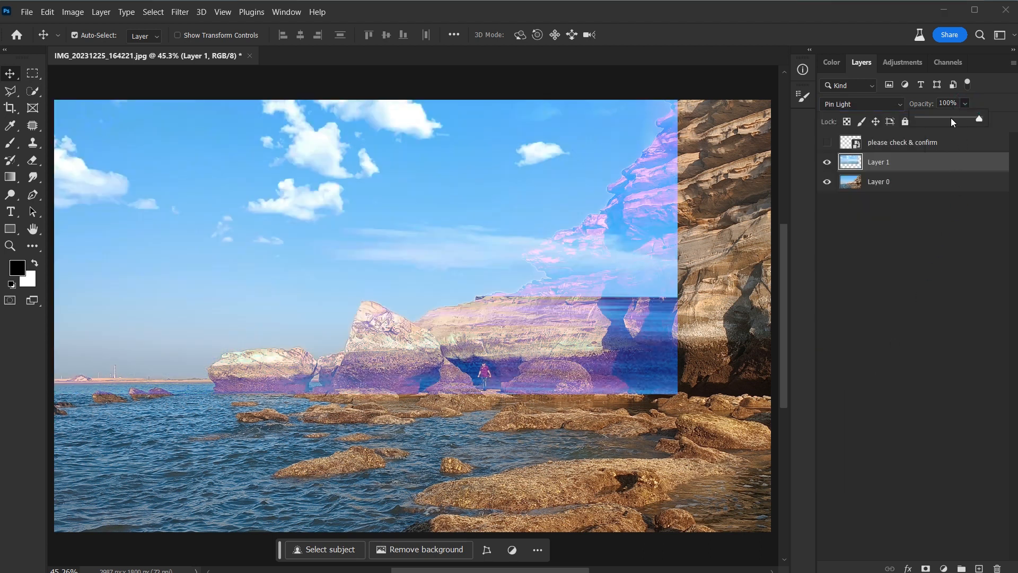
click(952, 119)
drag(956, 117, 964, 117)
Step: Erase the cloud layer over the cliff and rocks with a soft 400 px eraser, leaving the clouds in the sky
key(ctrl+minus)
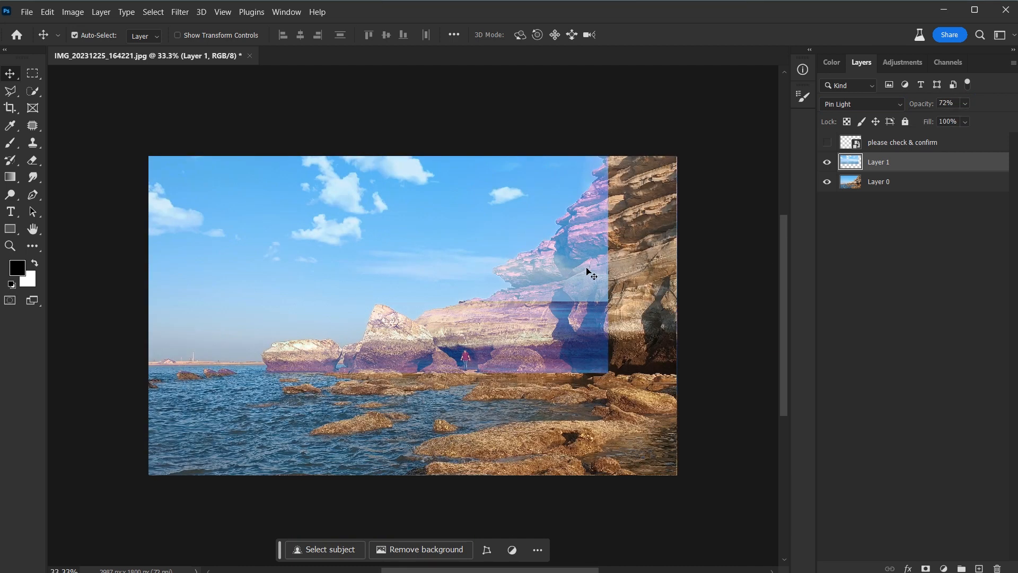
key(e)
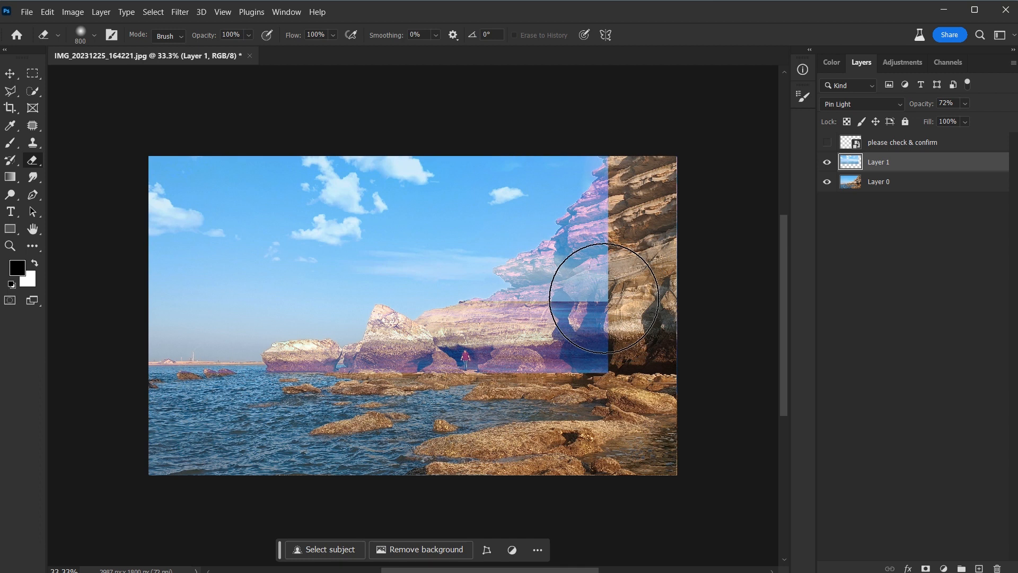
key(bracketleft)
key(bracketleft)
key(bracketleft)
key(bracketleft)
mouse_move(604, 298)
mouse_down()
mouse_move(541, 273)
mouse_move(607, 268)
mouse_move(575, 336)
mouse_move(521, 296)
mouse_move(432, 346)
mouse_move(293, 366)
mouse_move(391, 345)
mouse_move(466, 350)
mouse_move(573, 251)
mouse_up()
key(ctrl+minus)
key(ctrl+0)
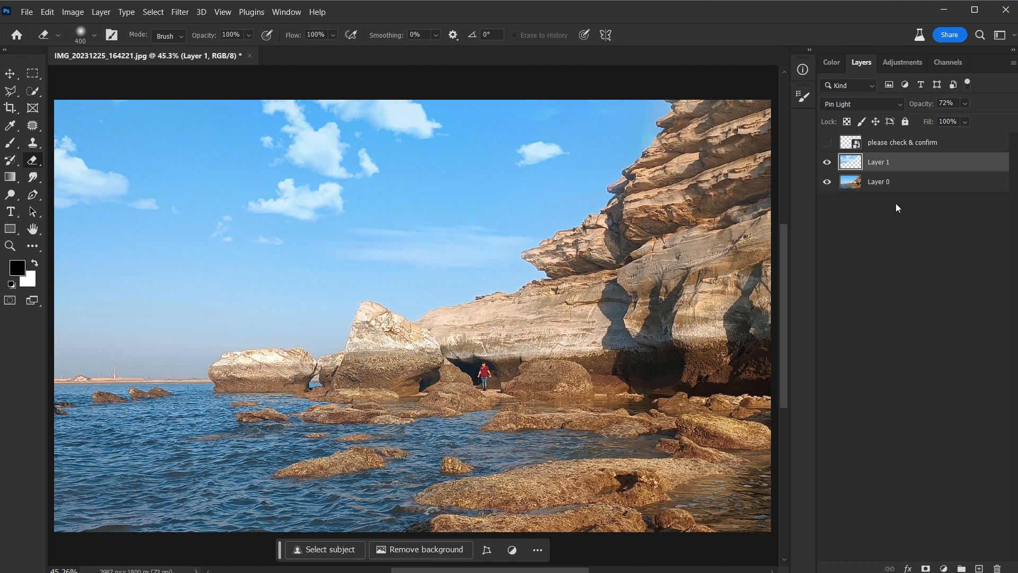
Step: Merge the cloud layer with Layer 0 and delete the hidden grid layer
shift+click(876, 183)
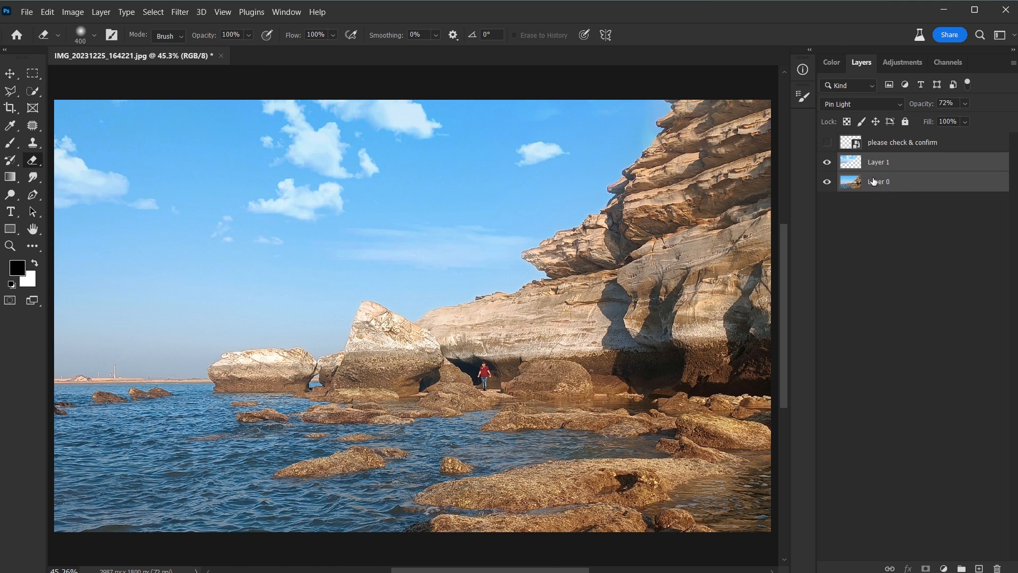
key(ctrl+e)
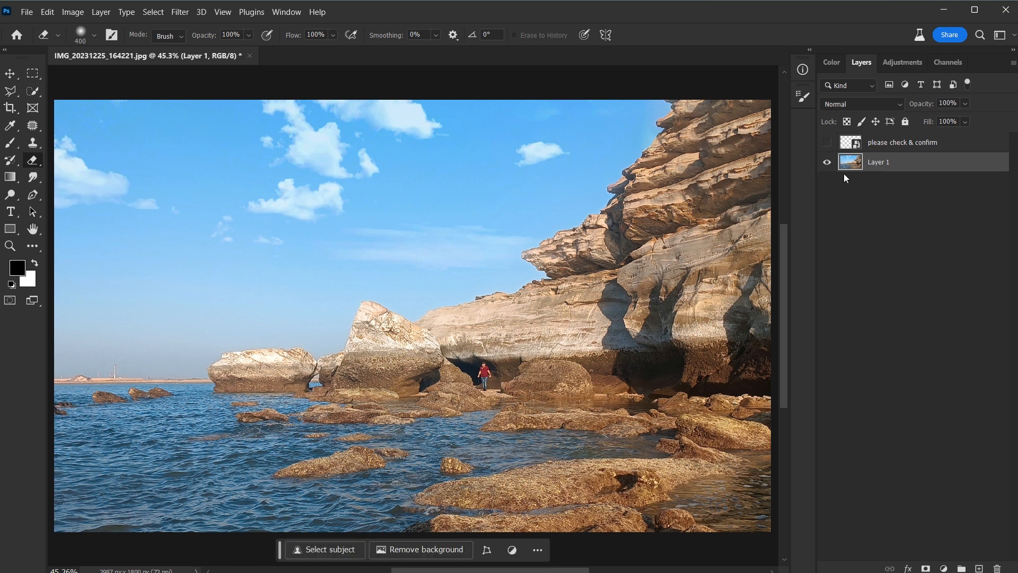
drag(880, 144, 997, 569)
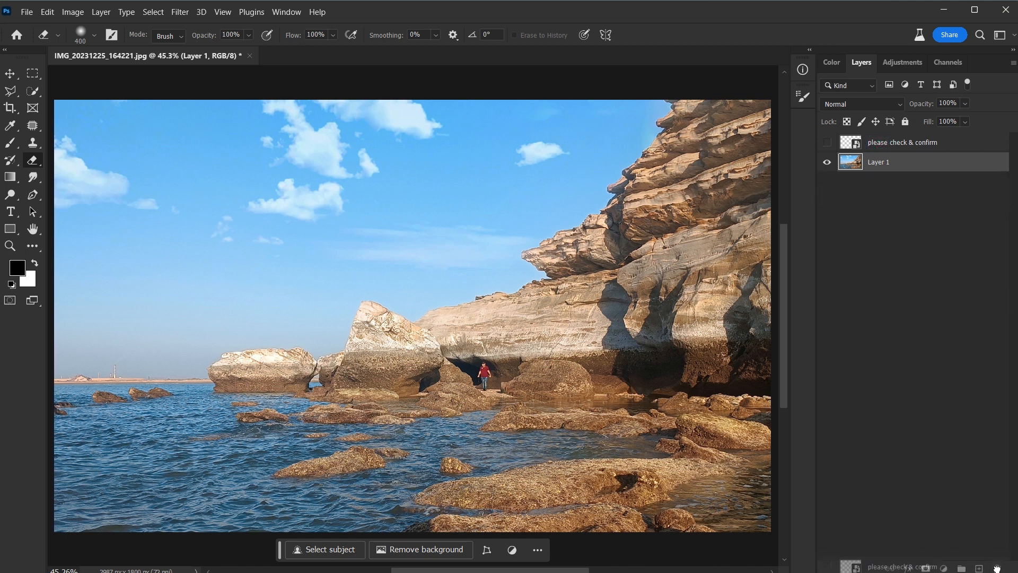
drag(996, 569, 998, 568)
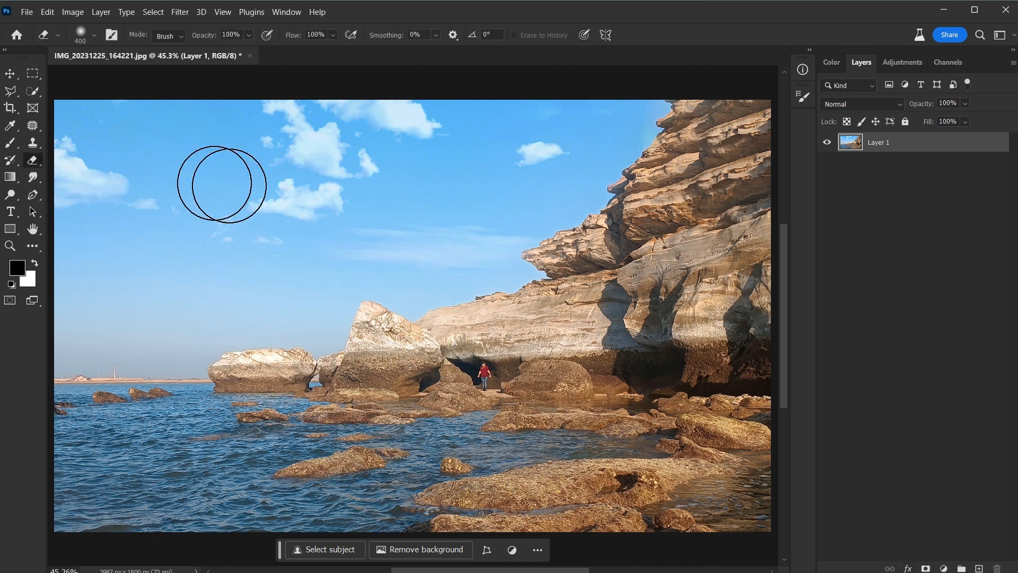
Step: Check the photo's composition against the Crop tool's rule-of-thirds overlay without applying a crop
click(9, 109)
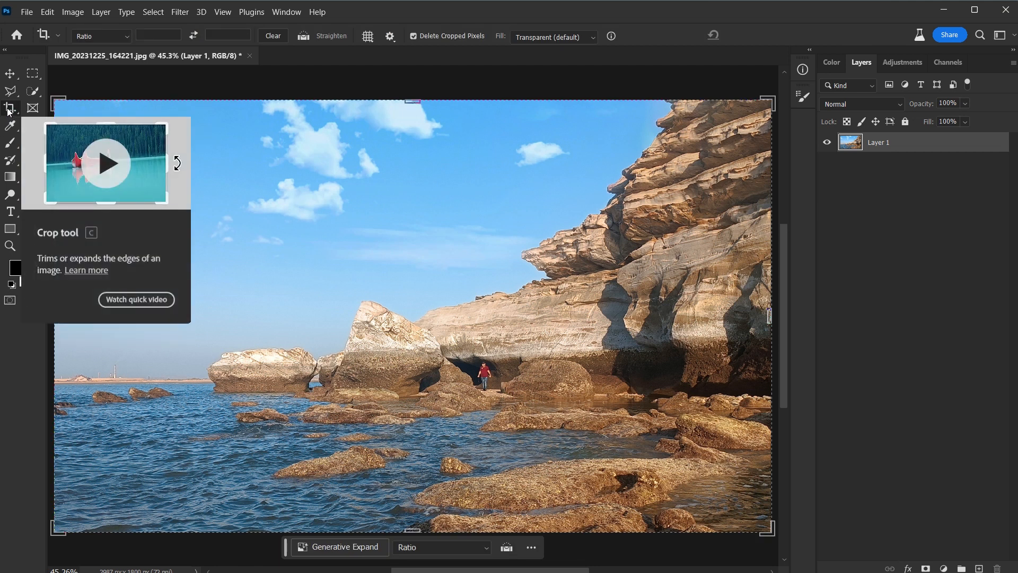
key(ctrl+minus)
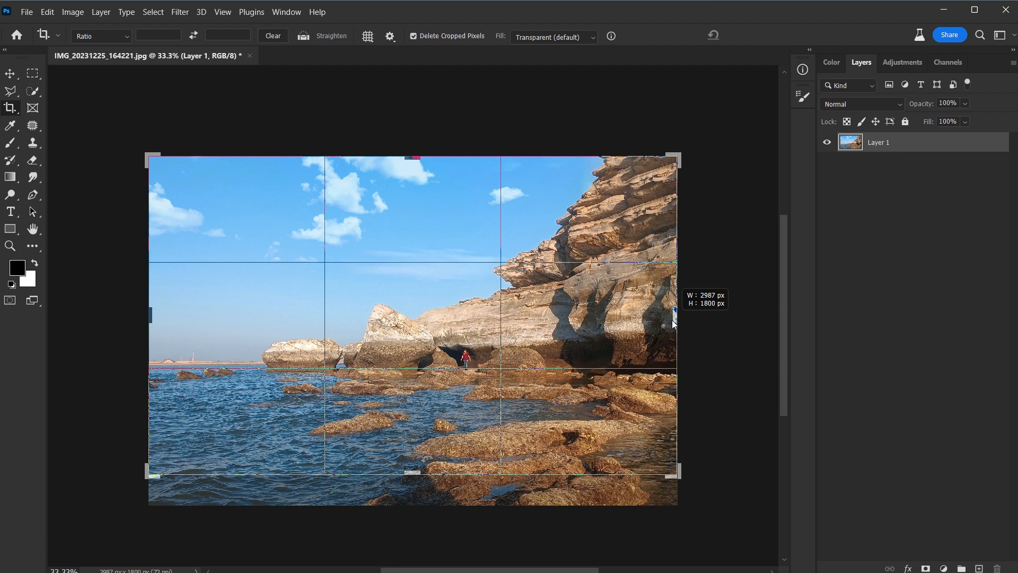
drag(673, 323, 674, 324)
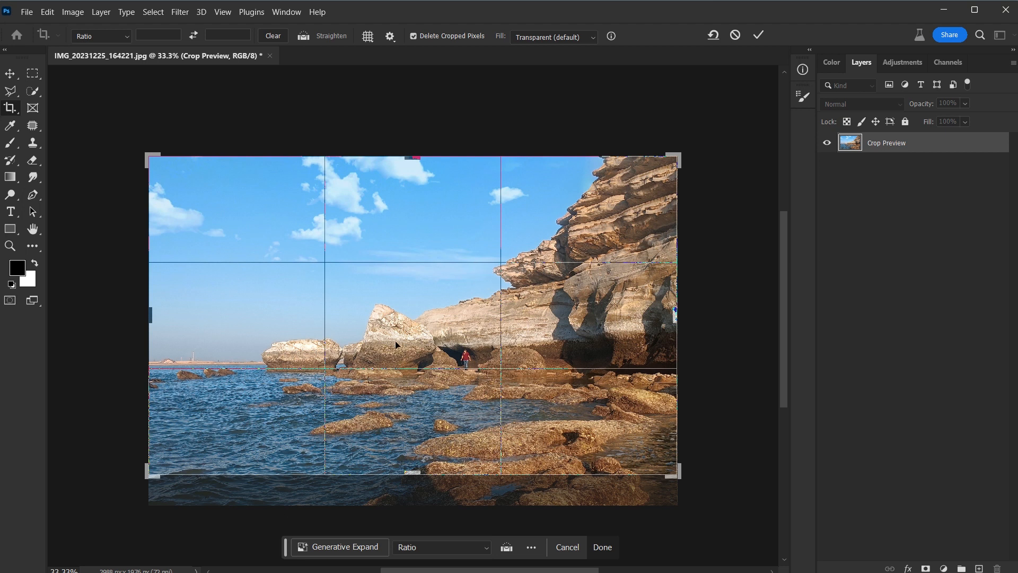
key(v)
key(ctrl+minus)
key(ctrl+0)
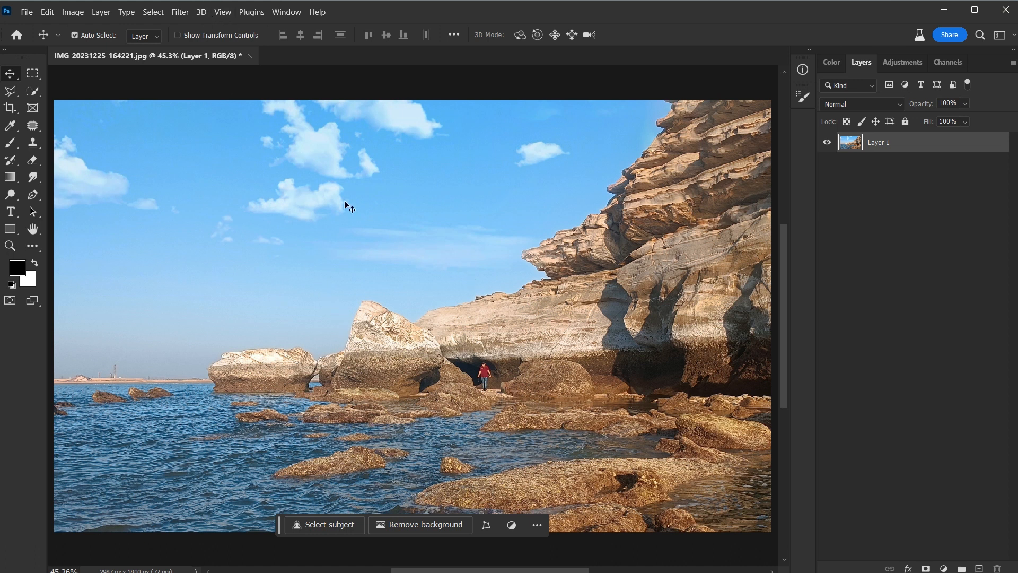
Step: Open the photo in the Camera Raw filter and set Contrast +18, Highlights -46, Shadows +25, Whites +20 and Blacks -14
click(180, 15)
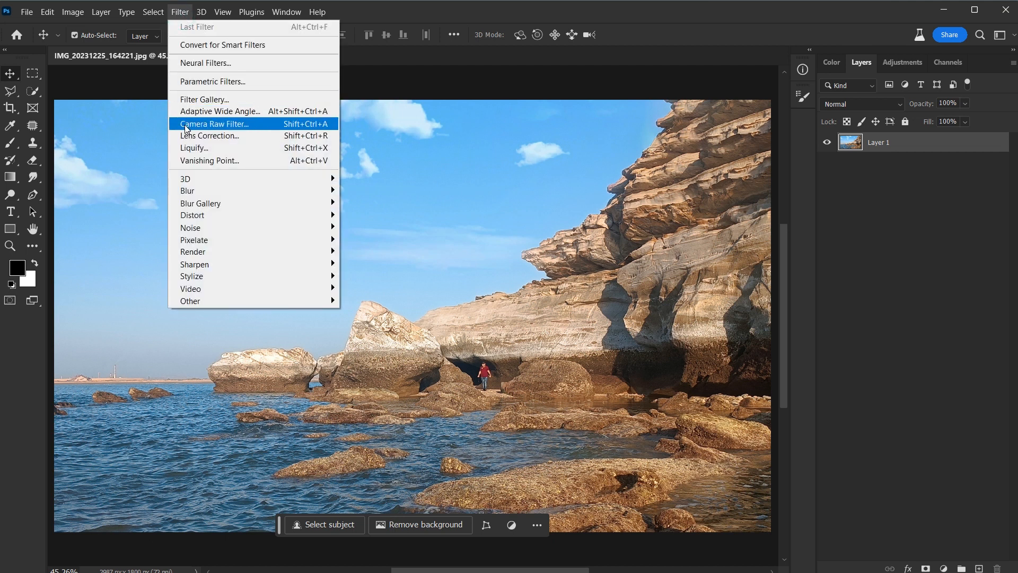
click(301, 126)
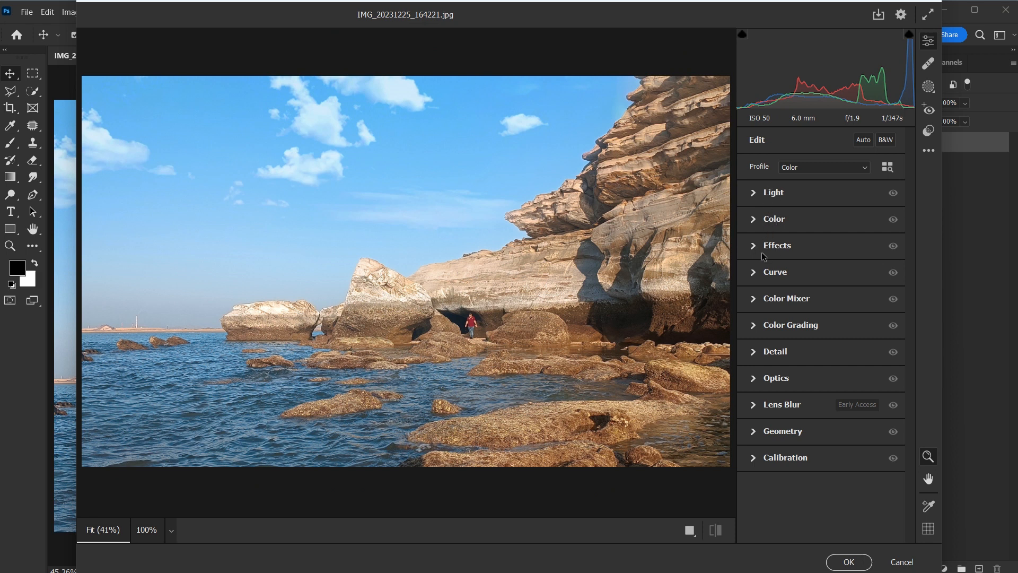
click(757, 194)
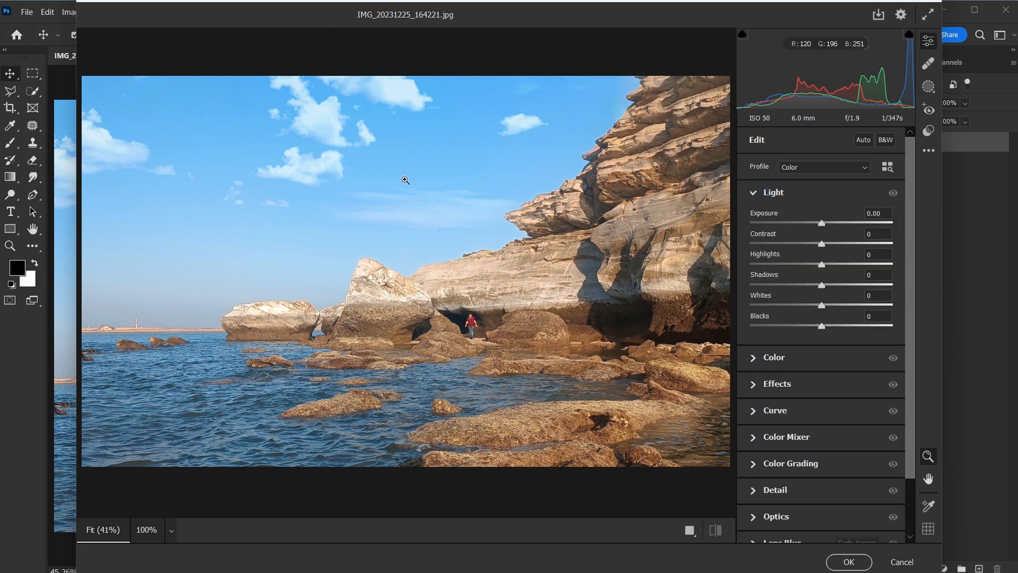
drag(822, 244, 836, 248)
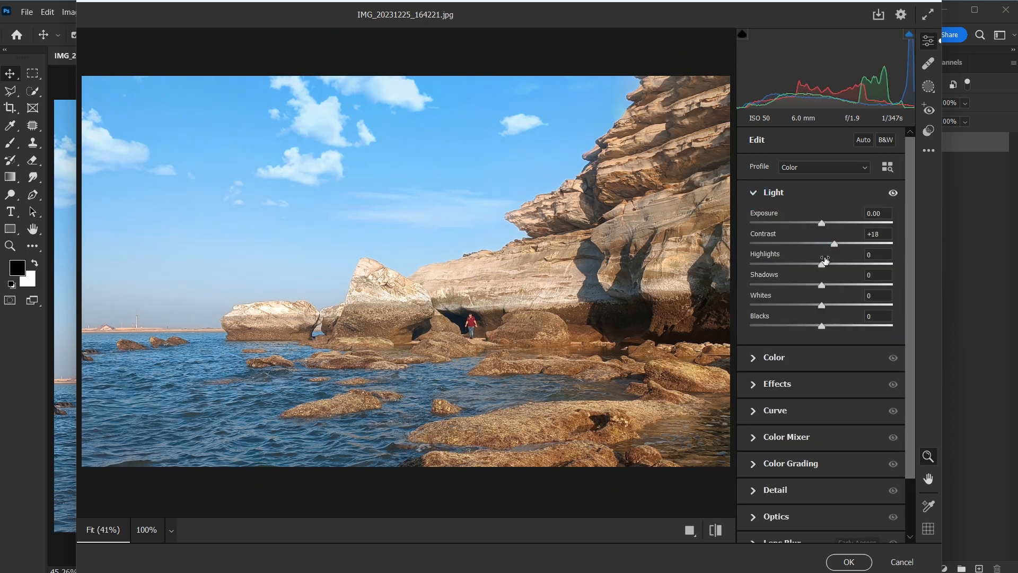
drag(821, 265, 789, 268)
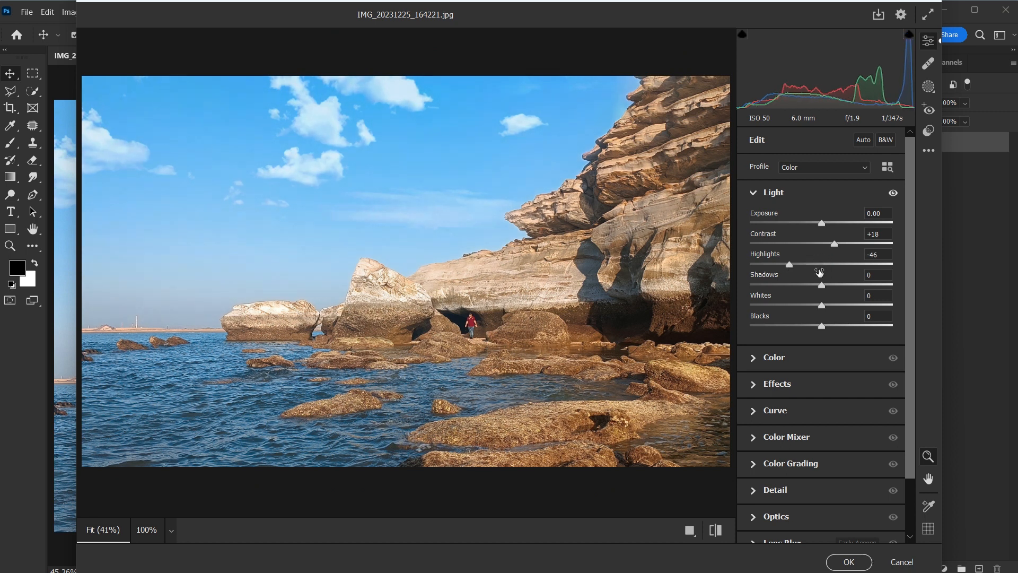
drag(821, 286, 838, 286)
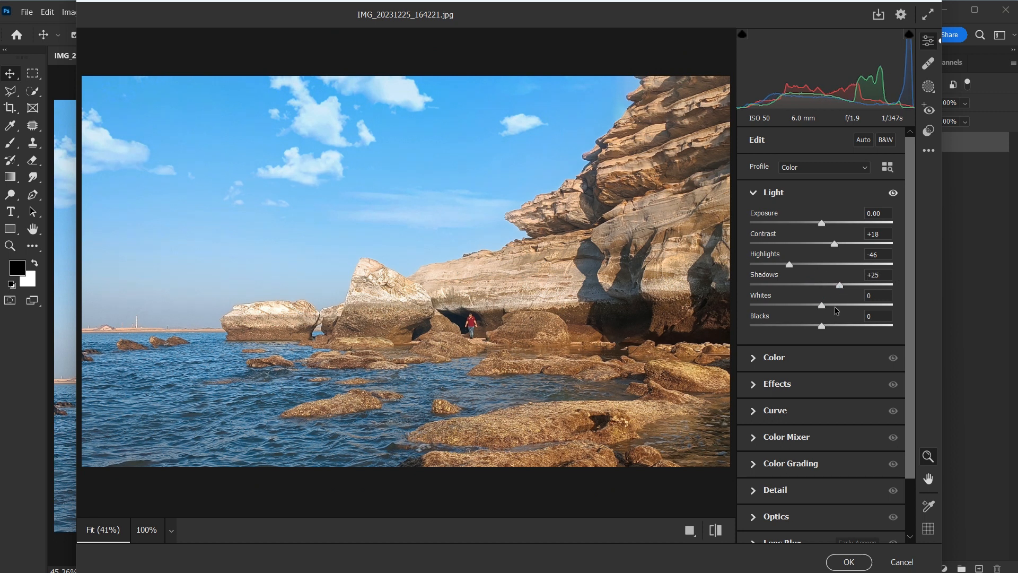
drag(822, 306, 835, 306)
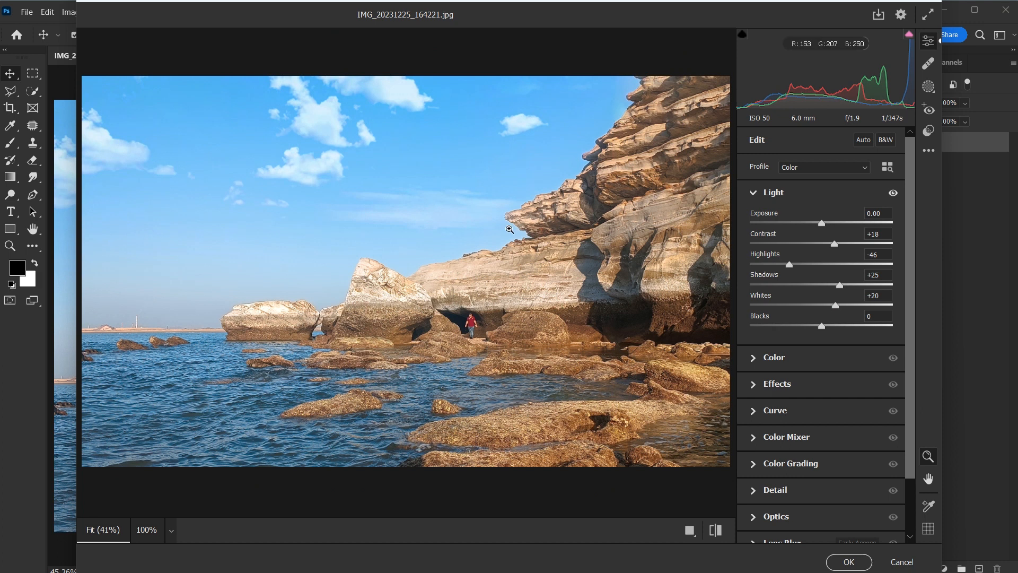
drag(822, 324, 813, 325)
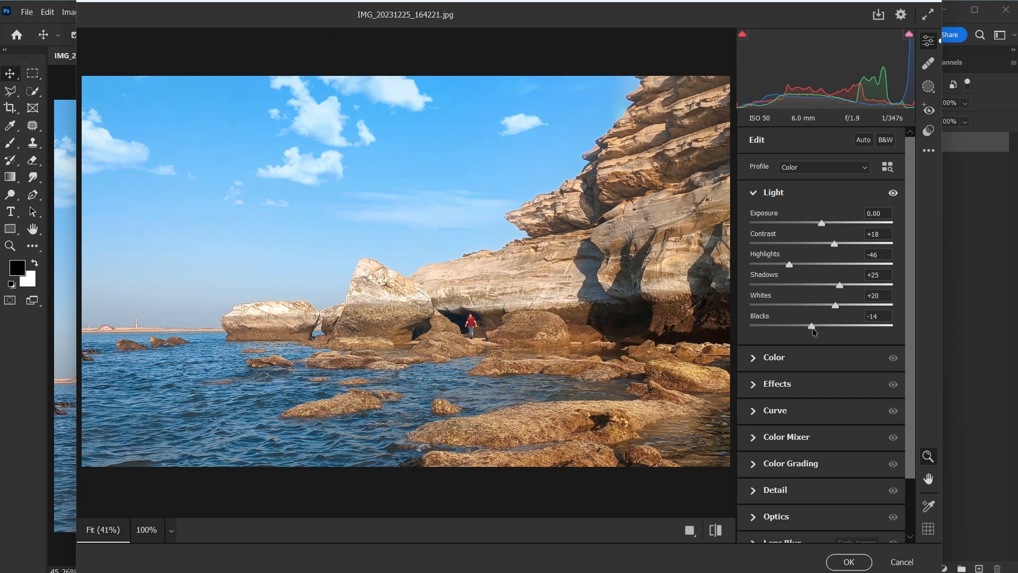
click(755, 194)
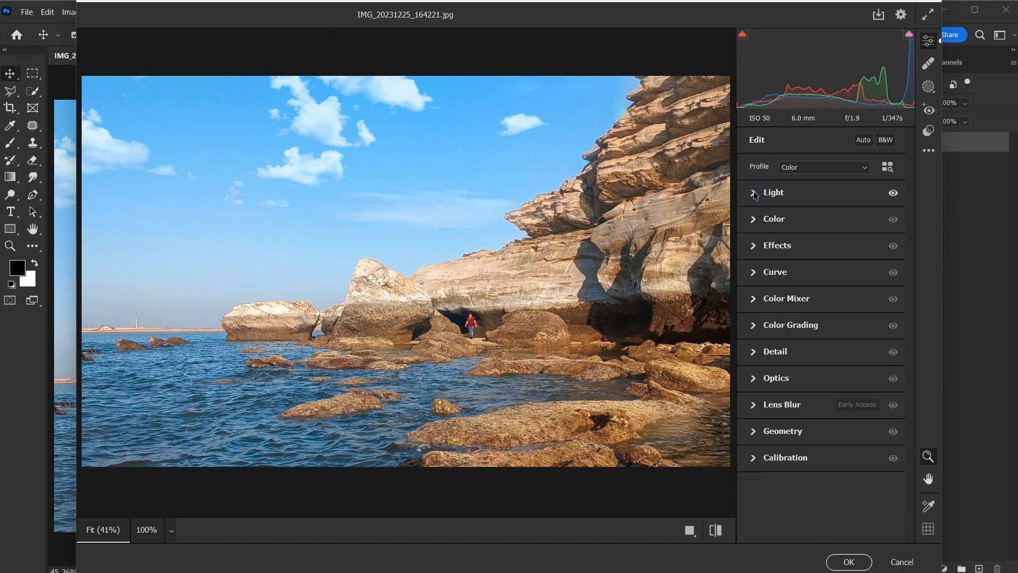
Step: Adjust the photo's colour in Camera Raw to Temperature -5, Tint +7 and Saturation +11
click(755, 220)
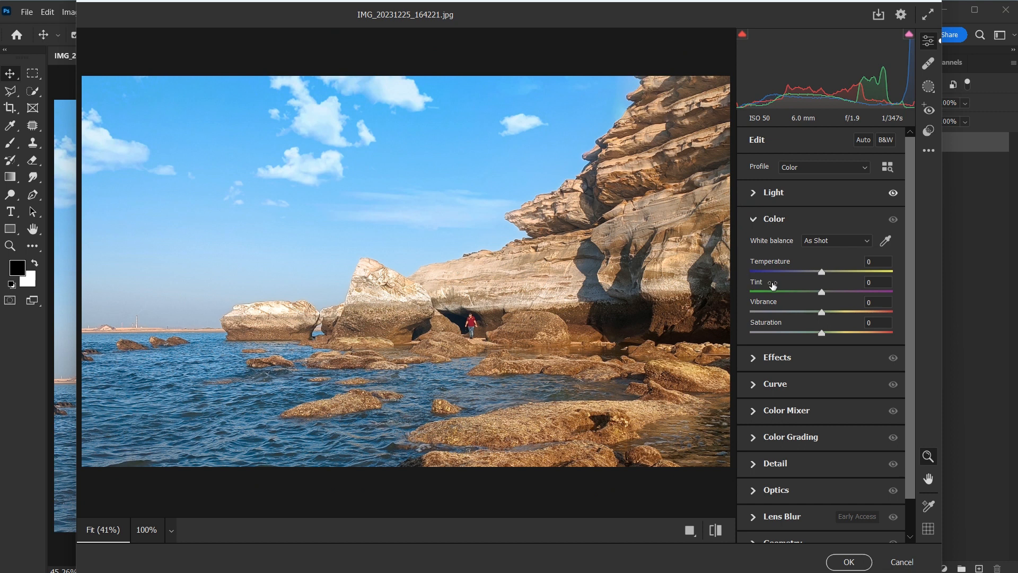
drag(822, 272, 819, 272)
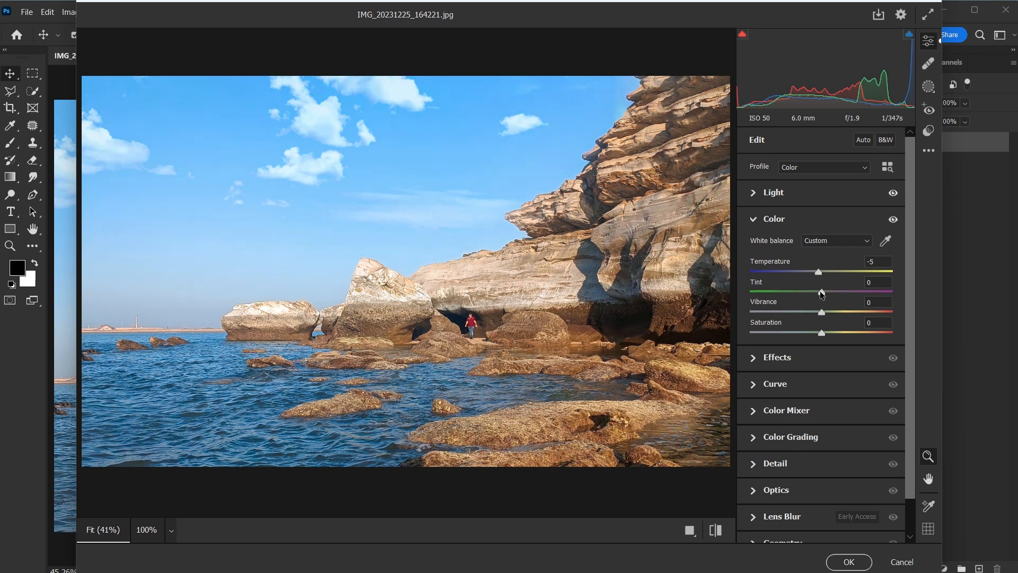
drag(826, 295, 828, 296)
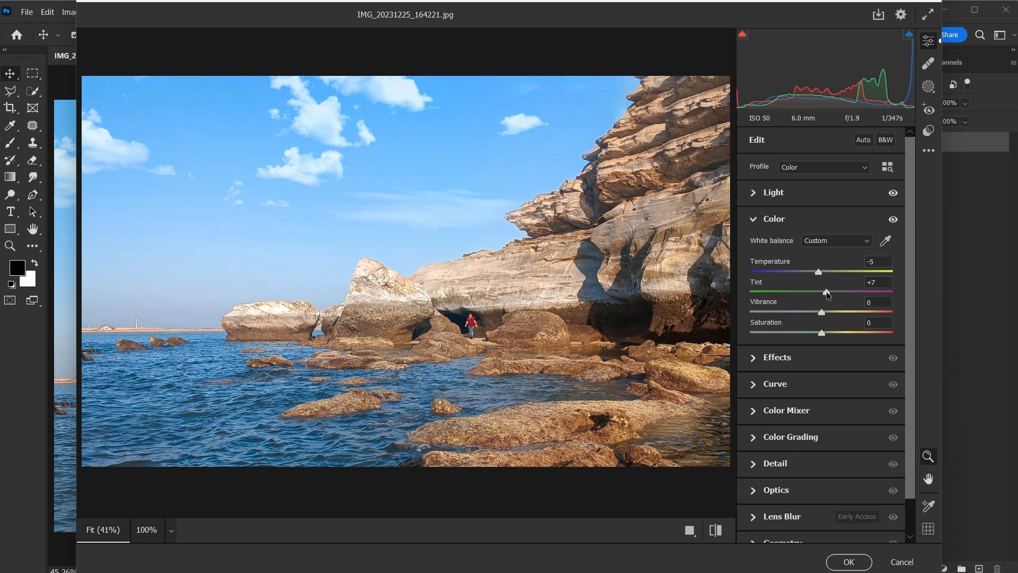
drag(824, 332, 828, 332)
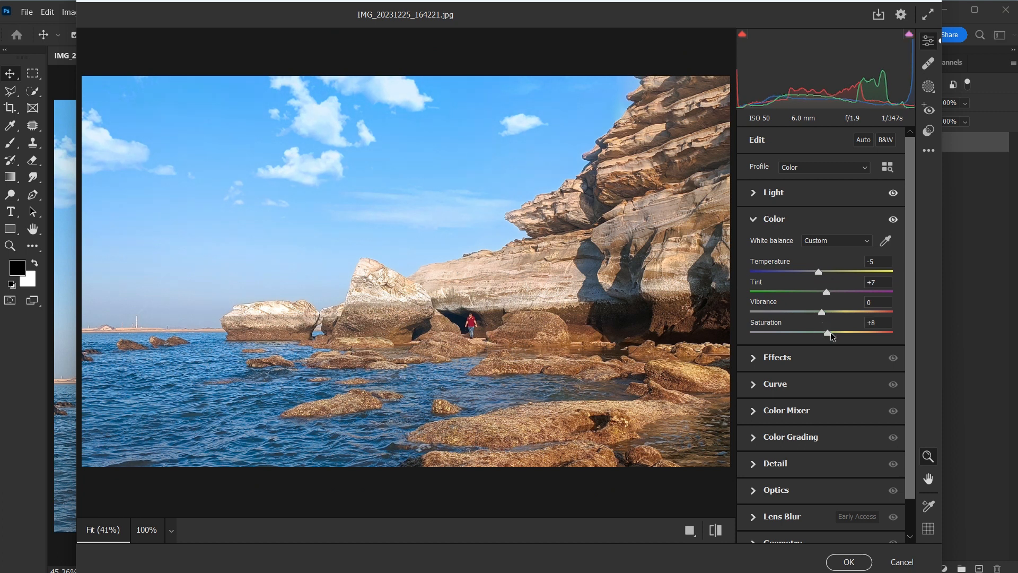
drag(832, 332, 833, 332)
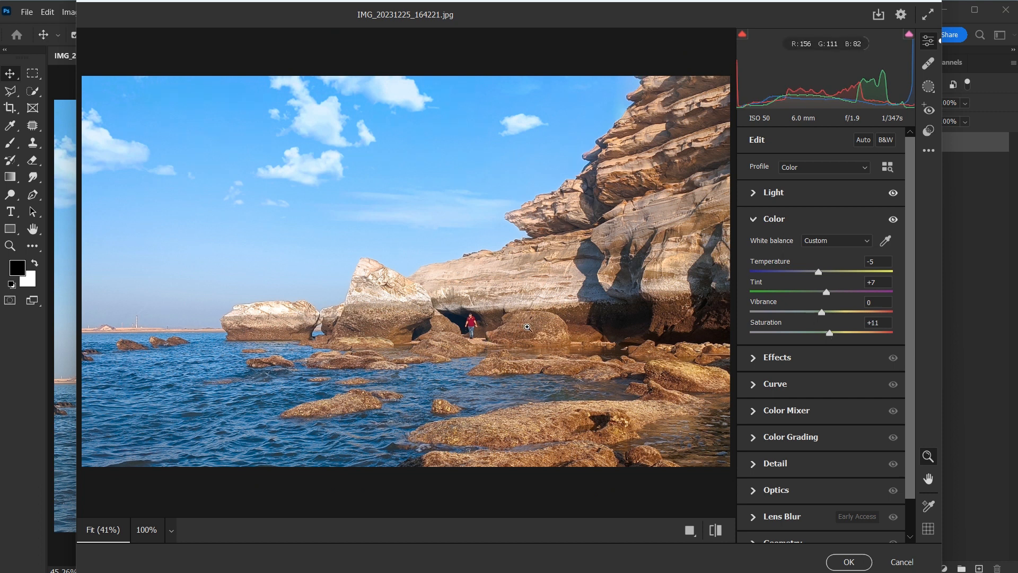
click(754, 220)
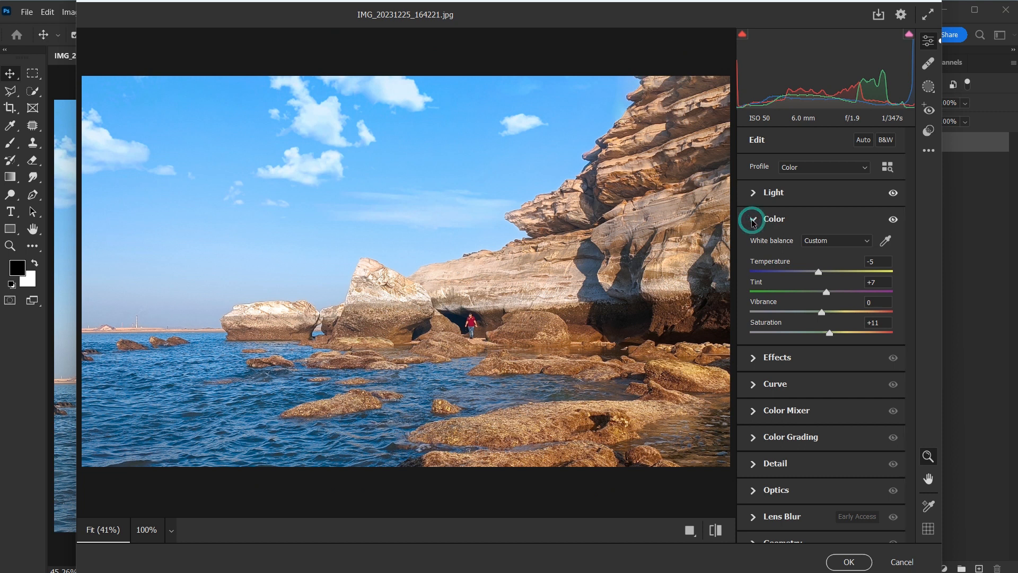
Step: Set the Camera Raw effects to Texture +12, Clarity +16 and Dehaze +21
click(754, 247)
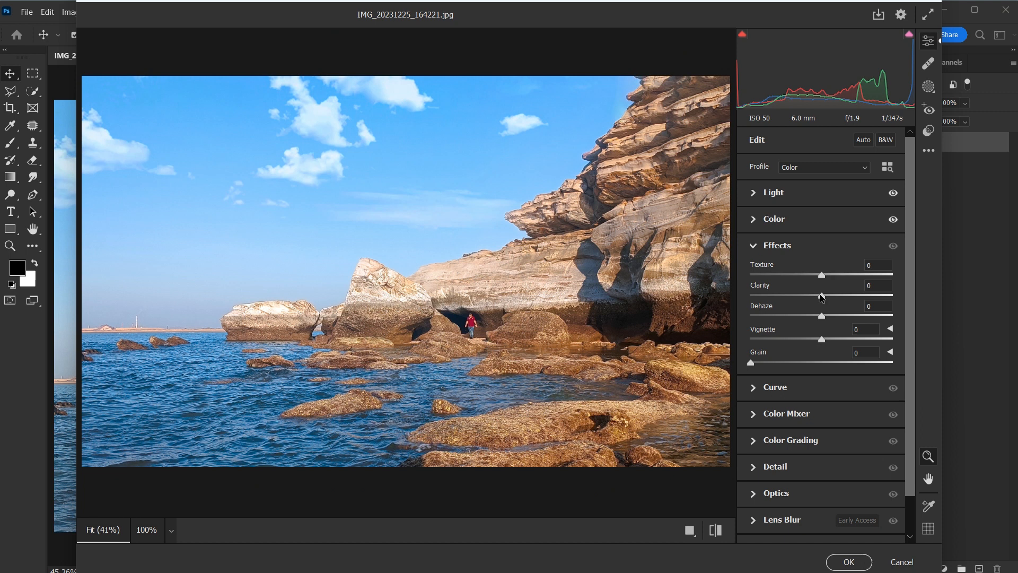
drag(822, 298, 834, 300)
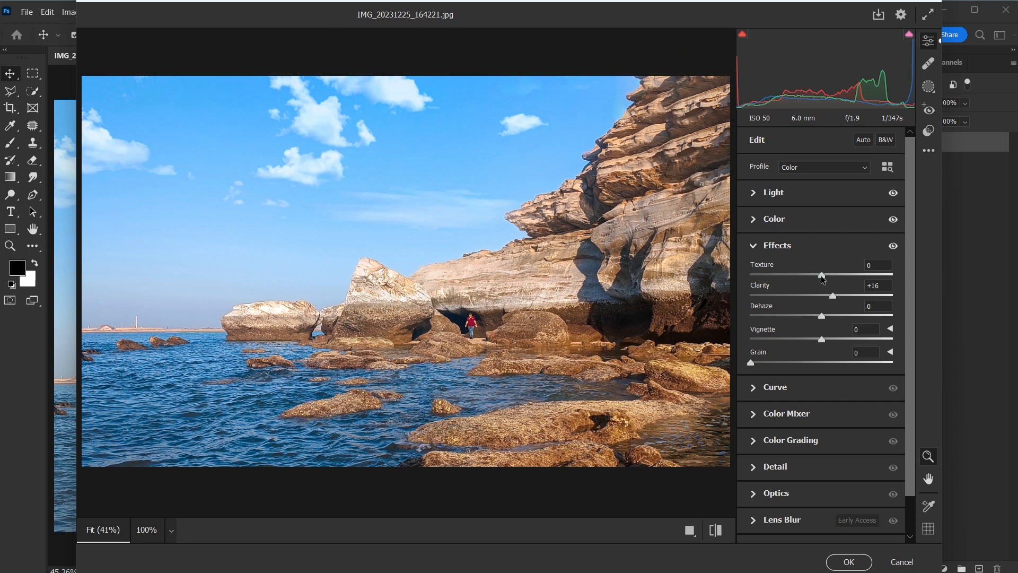
drag(821, 276, 829, 276)
drag(823, 316, 840, 321)
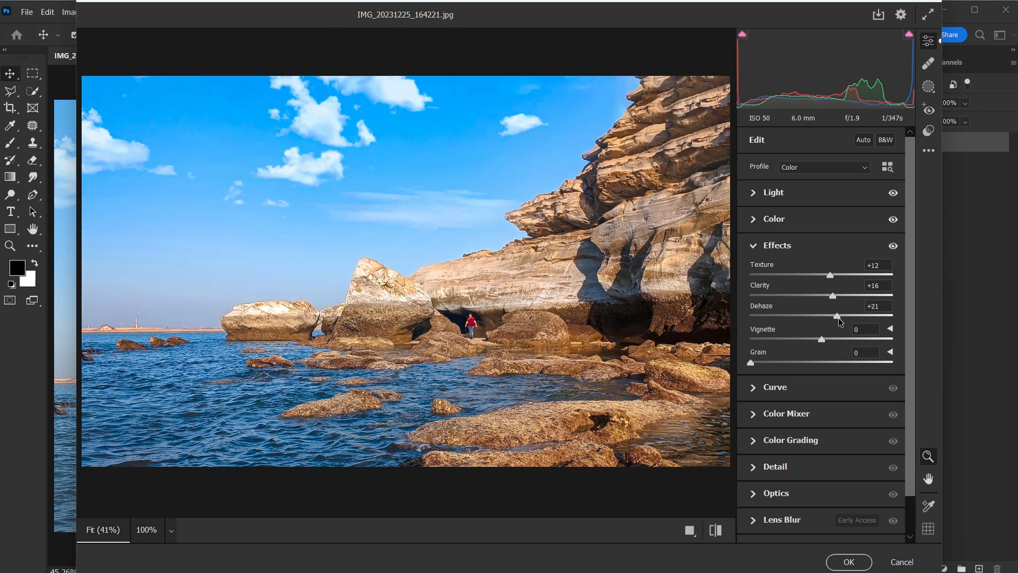
click(755, 248)
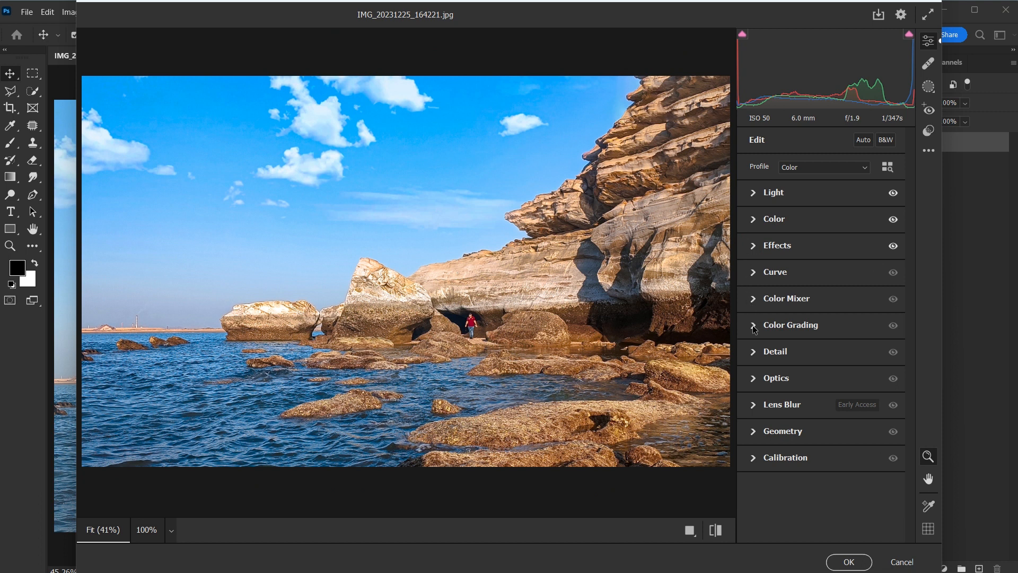
Step: Raise the Color Mixer saturation of Aquas to +26 and Blues to +7, and slightly increase Oranges and Reds
click(755, 299)
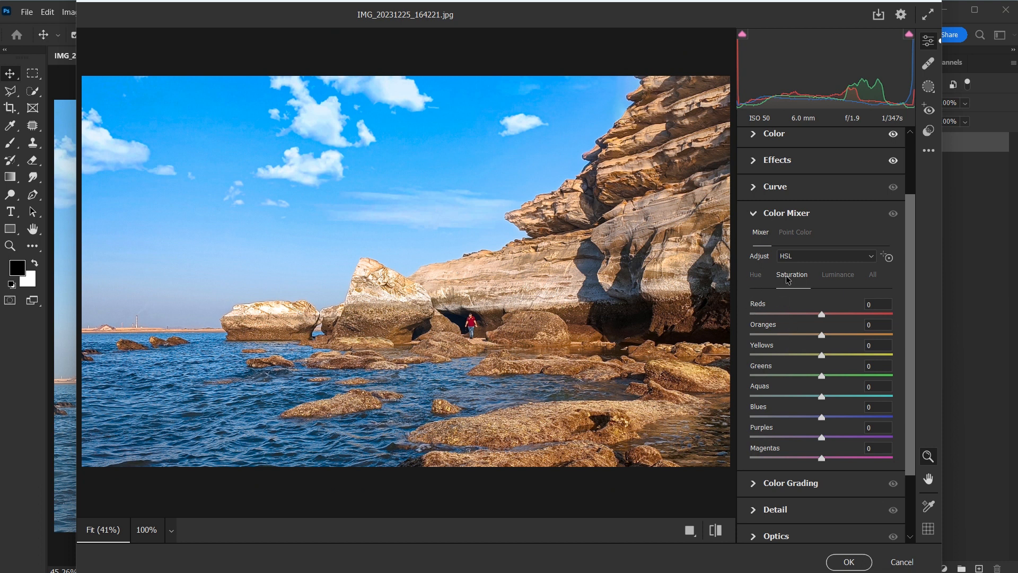
mouse_move(822, 399)
mouse_down()
mouse_move(840, 397)
mouse_move(826, 417)
mouse_up()
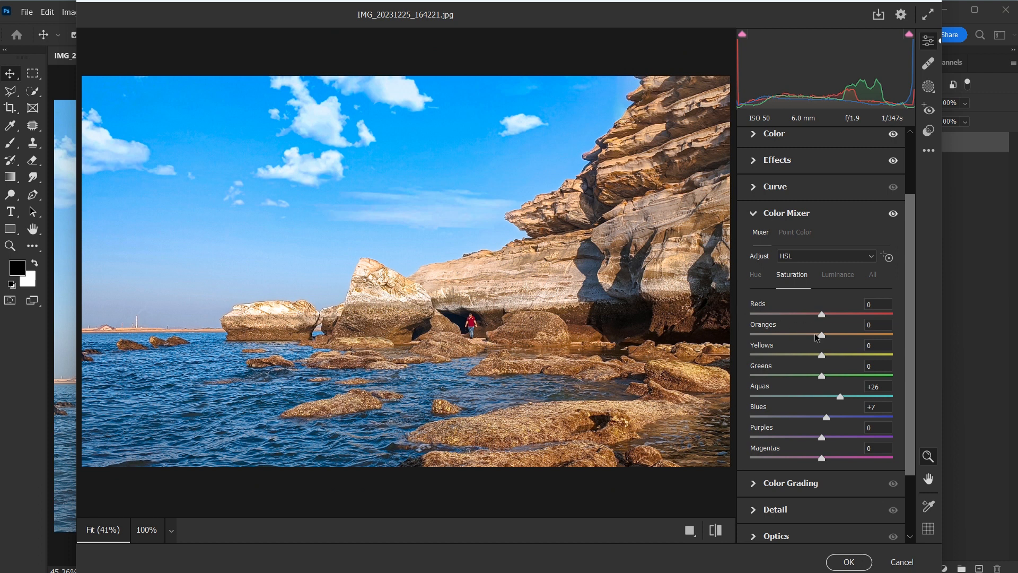
drag(825, 338, 828, 338)
click(828, 317)
drag(829, 318, 828, 317)
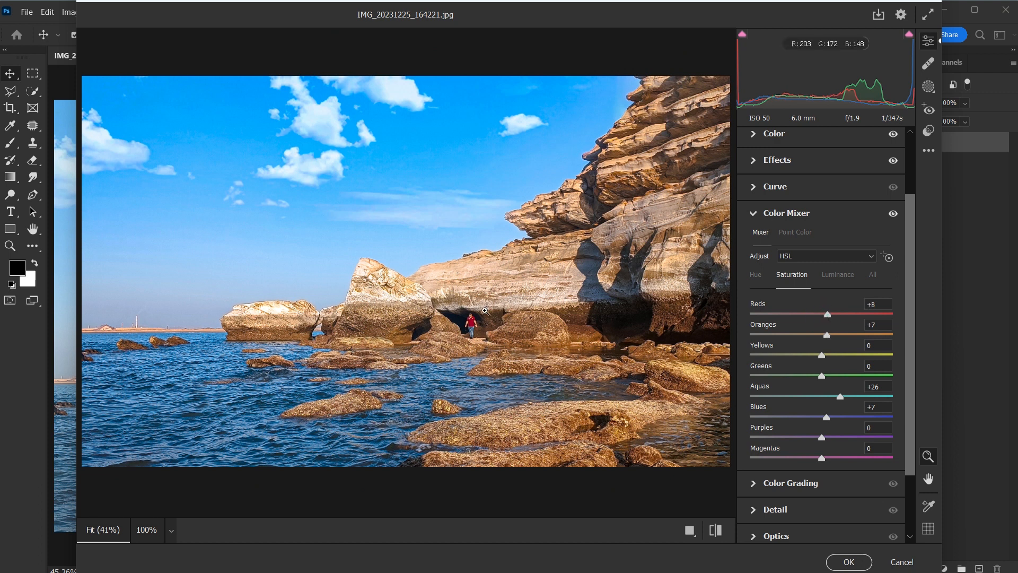
click(754, 214)
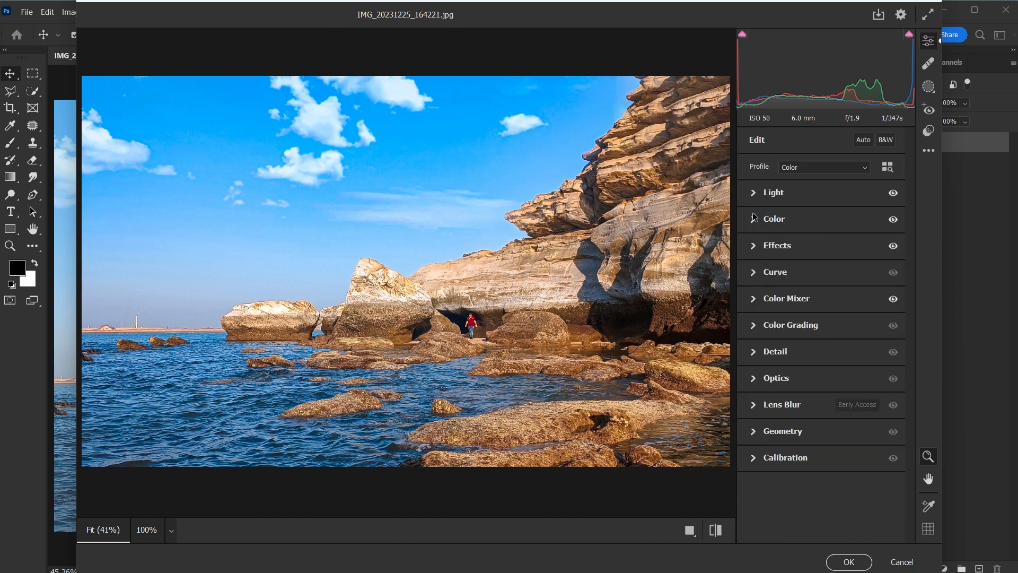
Step: In Color Grading, set the shadows' luminance to 24, slightly darken the midtones and brighten the highlights, leaving the shadows untinted
click(755, 329)
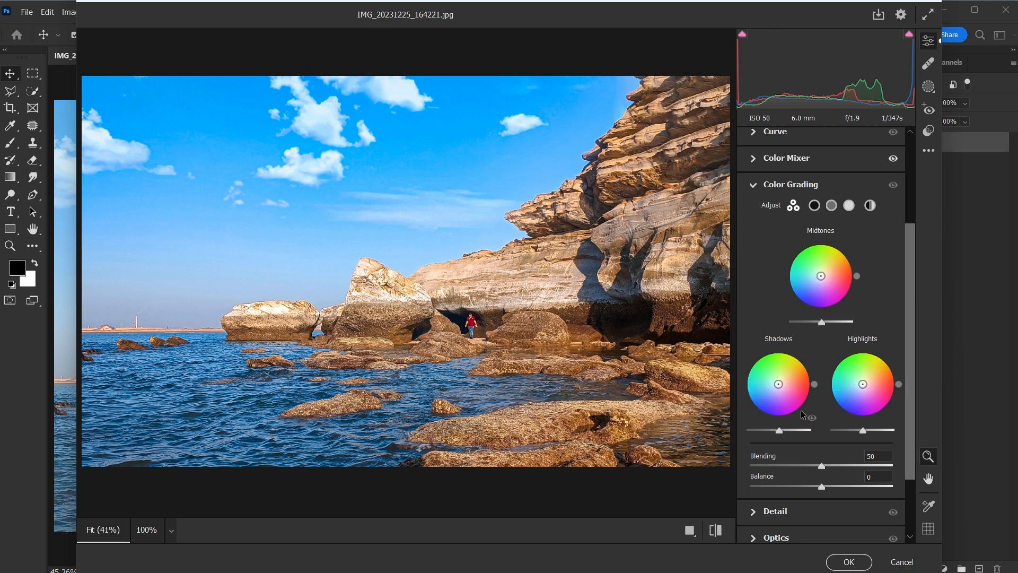
mouse_move(781, 392)
mouse_down()
mouse_move(794, 395)
mouse_move(753, 388)
mouse_up()
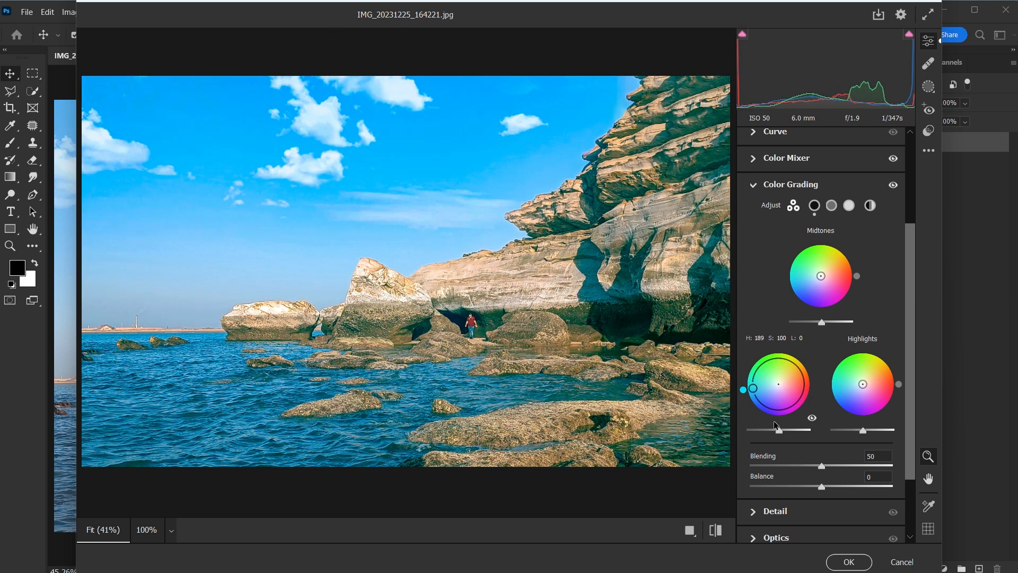
double_click(774, 421)
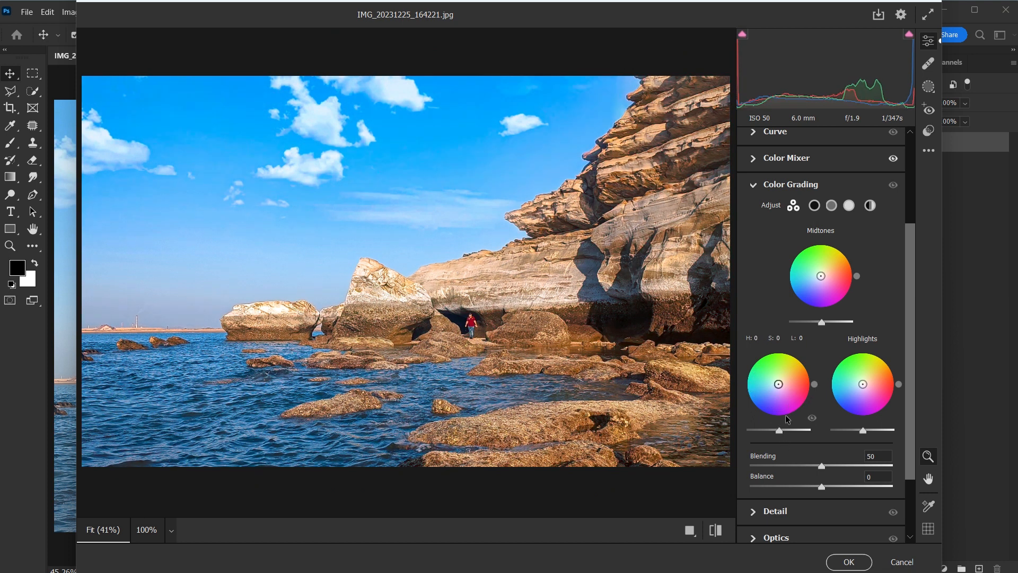
drag(779, 431, 787, 432)
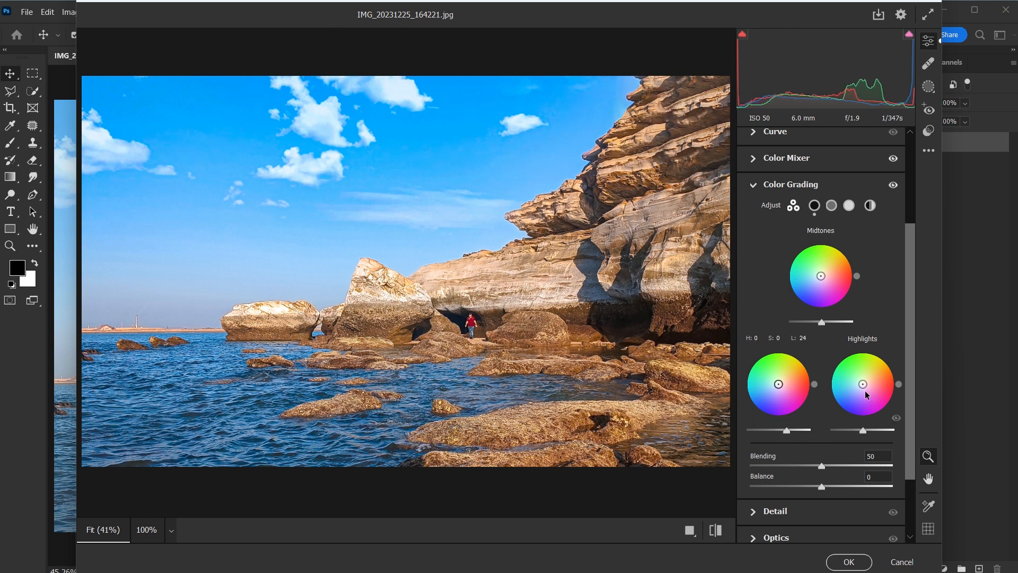
drag(822, 322, 819, 324)
drag(862, 431, 869, 431)
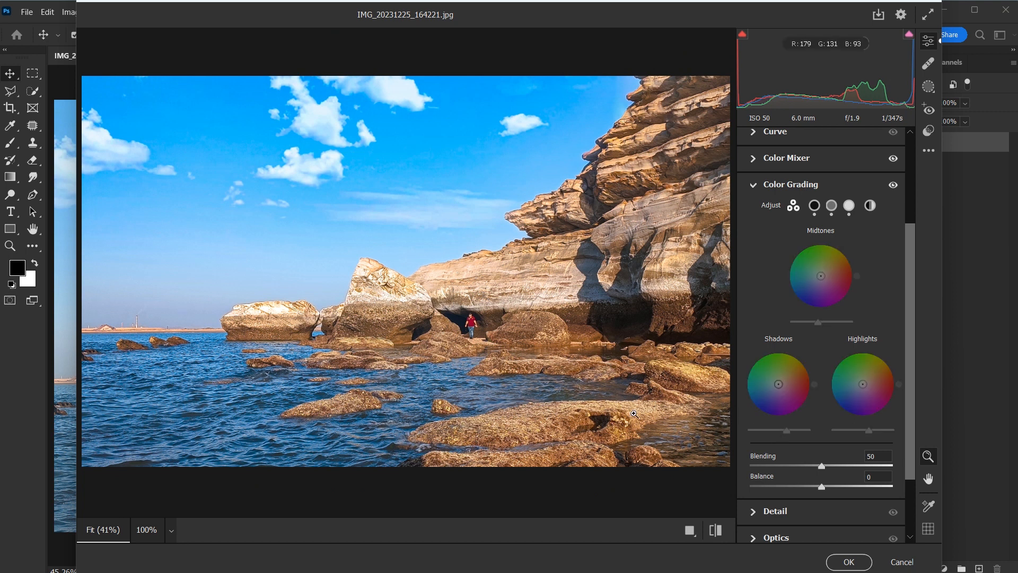
Step: Compare the photo before and after the Camera Raw adjustments by toggling the default settings on and off
click(717, 531)
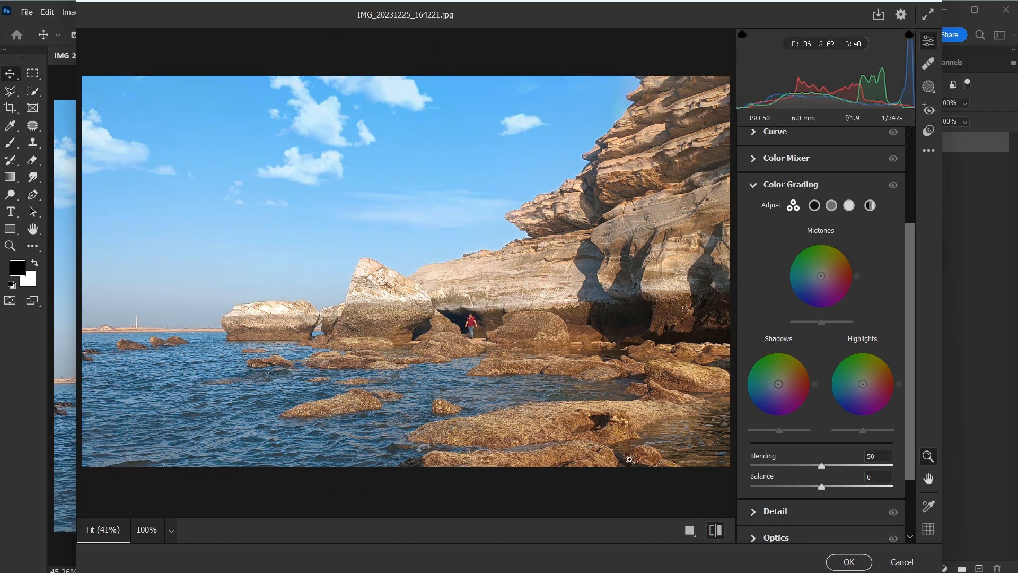
click(712, 531)
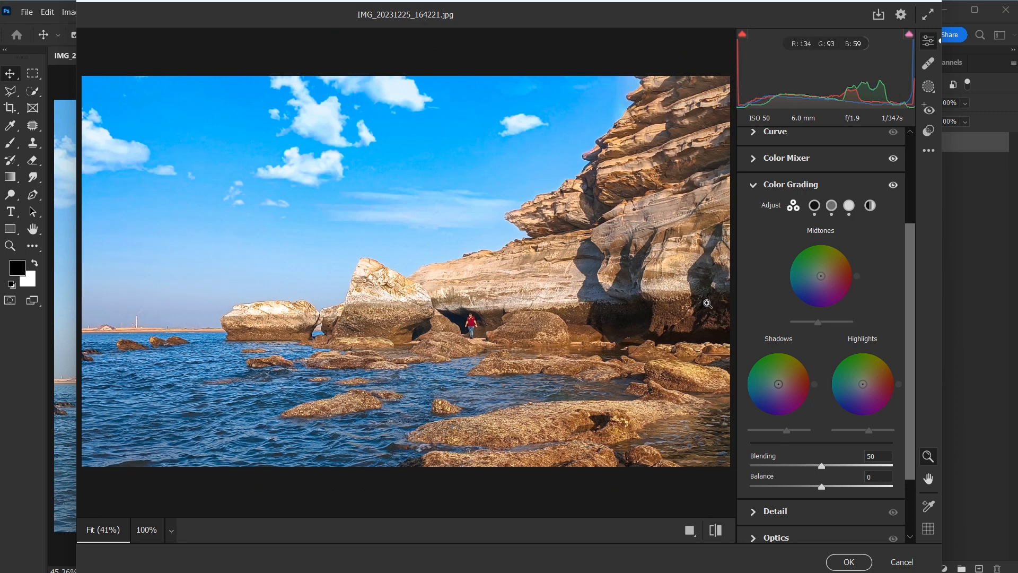
click(715, 530)
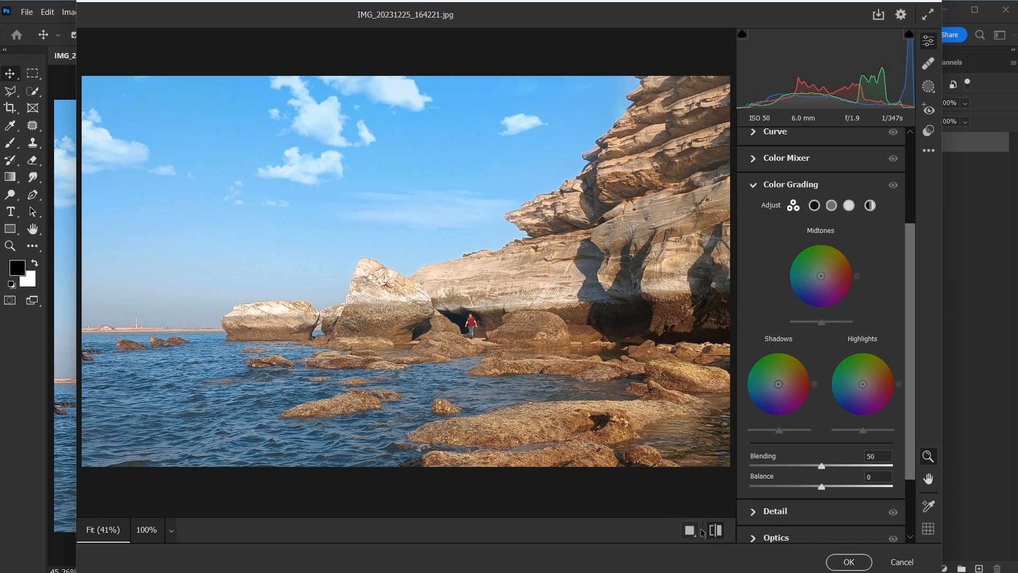
click(714, 531)
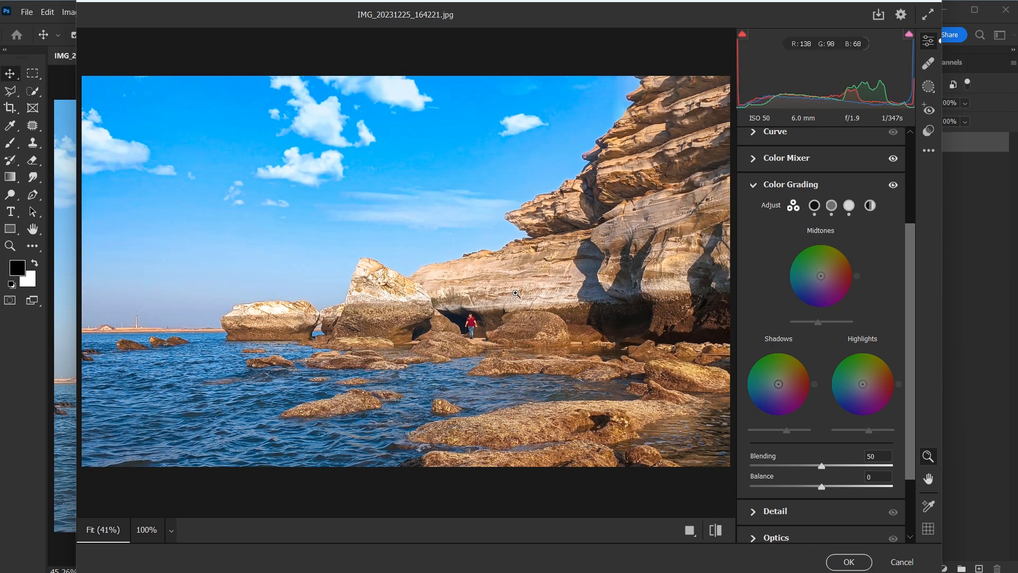